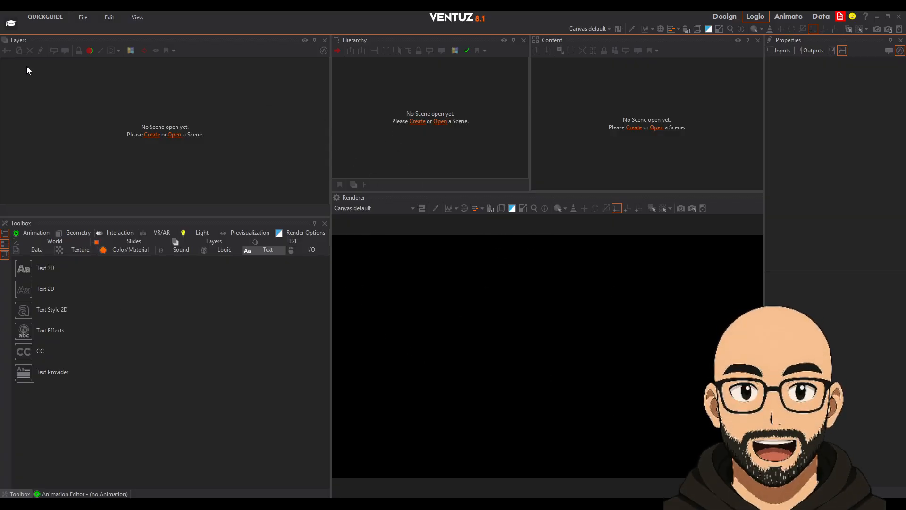
Create a new scene and add an Axis node under the 3D layer root in the hierarchy
click(80, 27)
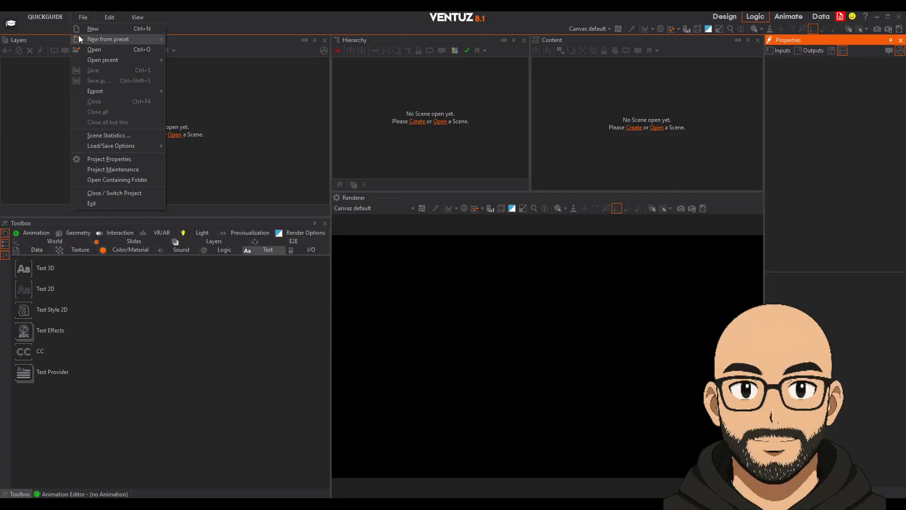
click(79, 31)
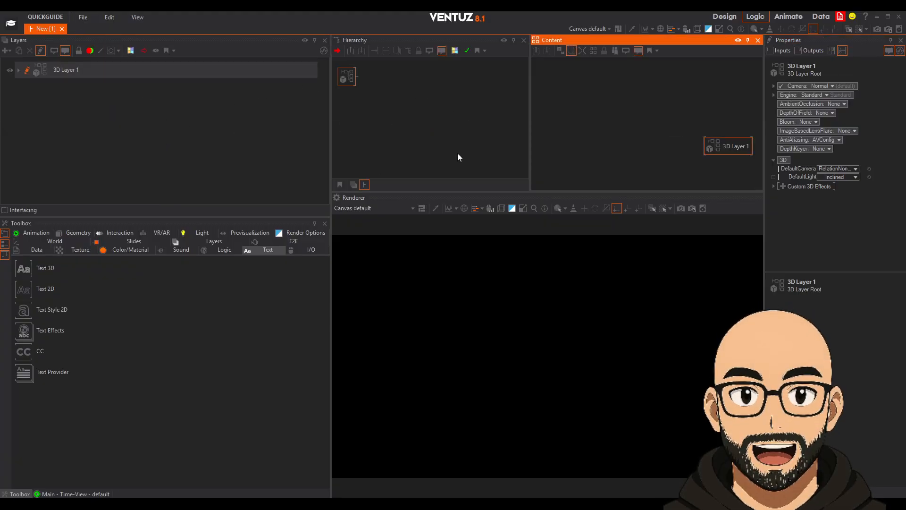
click(107, 235)
click(49, 244)
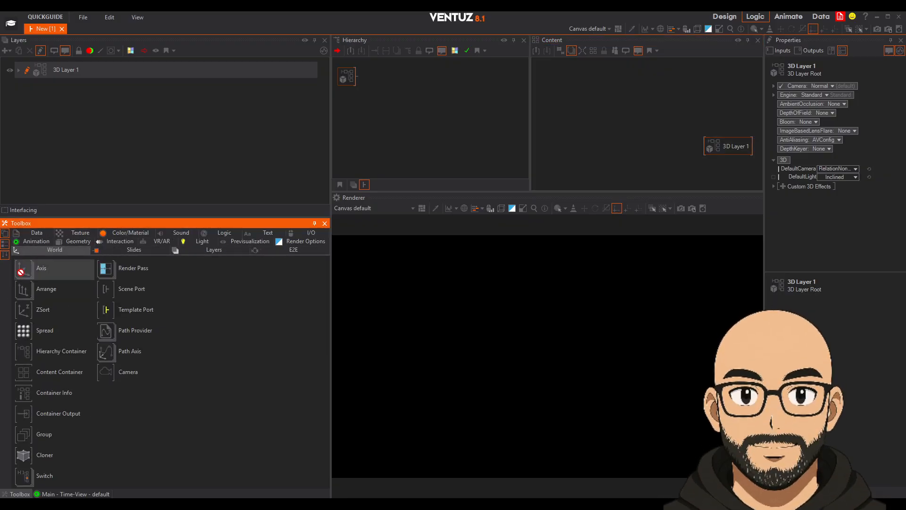
drag(29, 269, 369, 77)
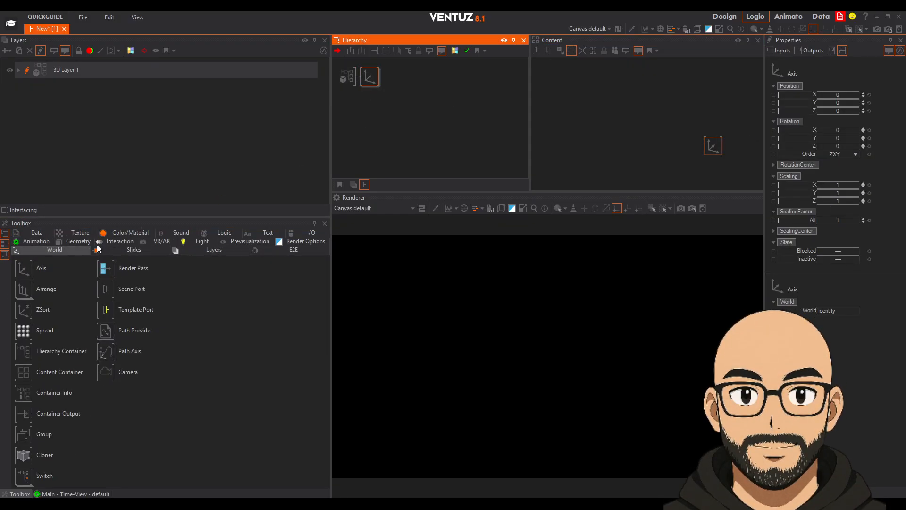
Attach a Color Solid material to the axis, followed by a Text 2D node of type Block Text
click(129, 233)
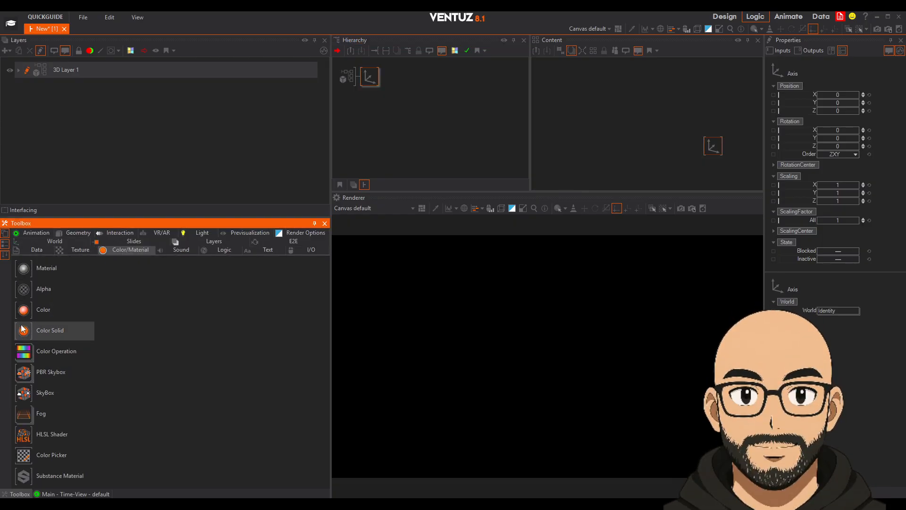
drag(24, 330, 422, 89)
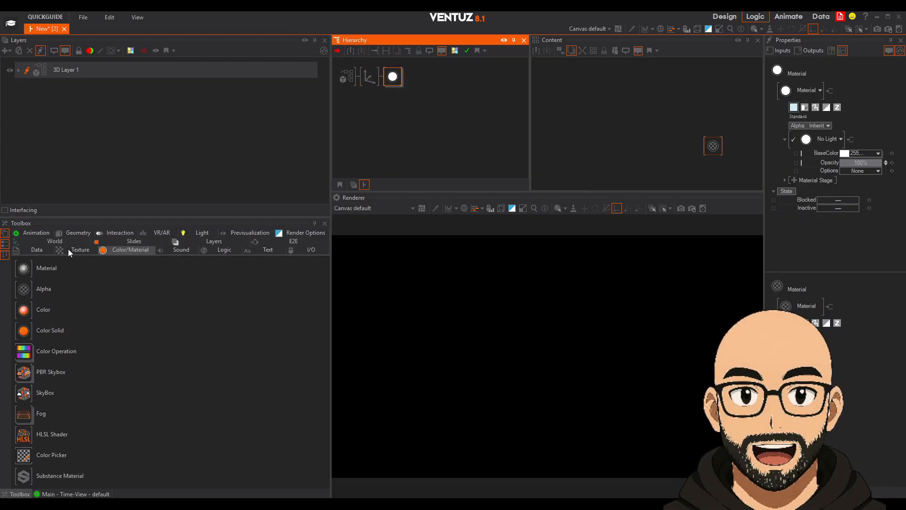
click(278, 250)
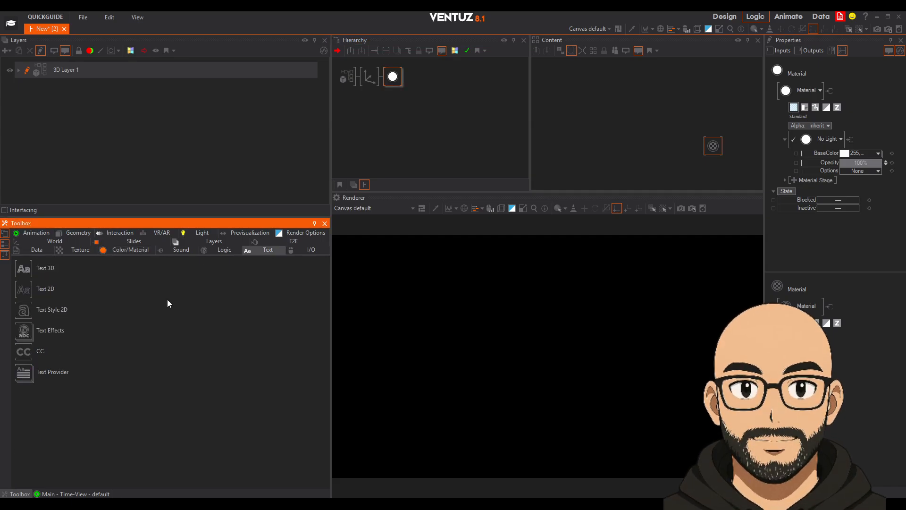
drag(24, 289, 421, 78)
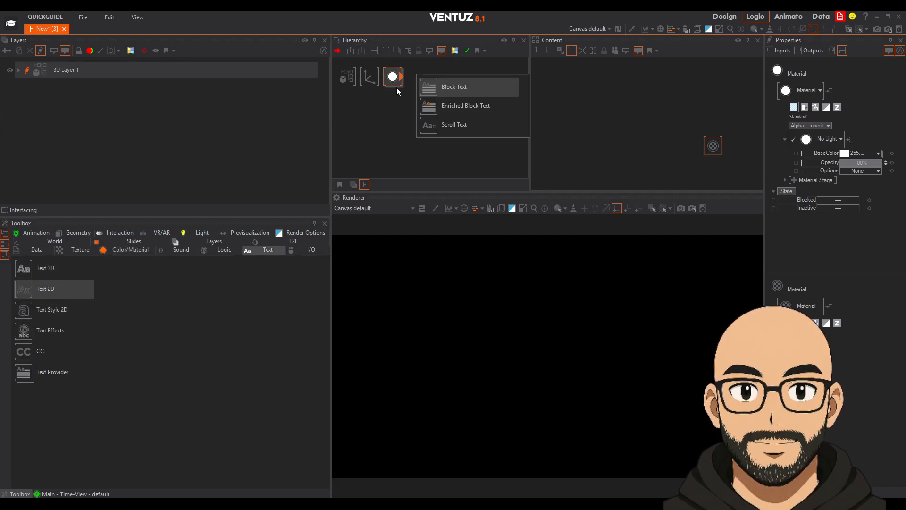
click(431, 88)
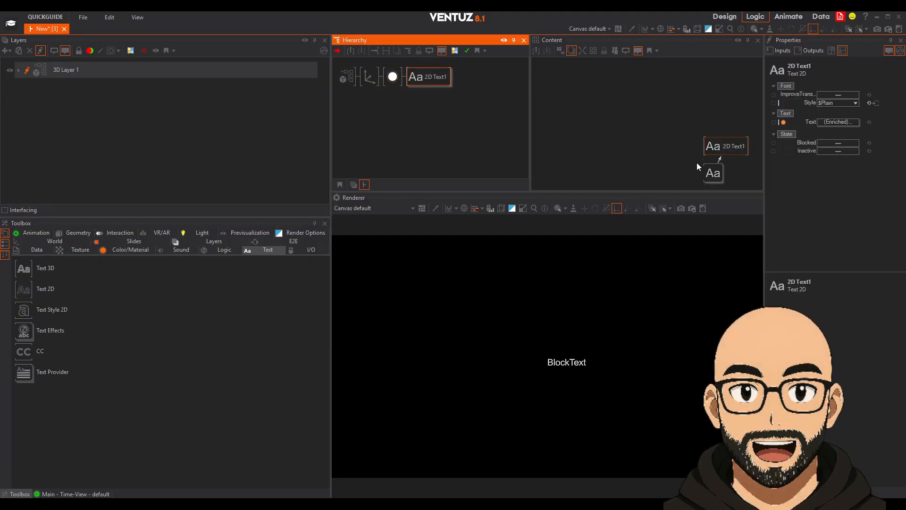
Set both the line alignment and the text alignment of the Block Text to Center
click(713, 173)
click(855, 146)
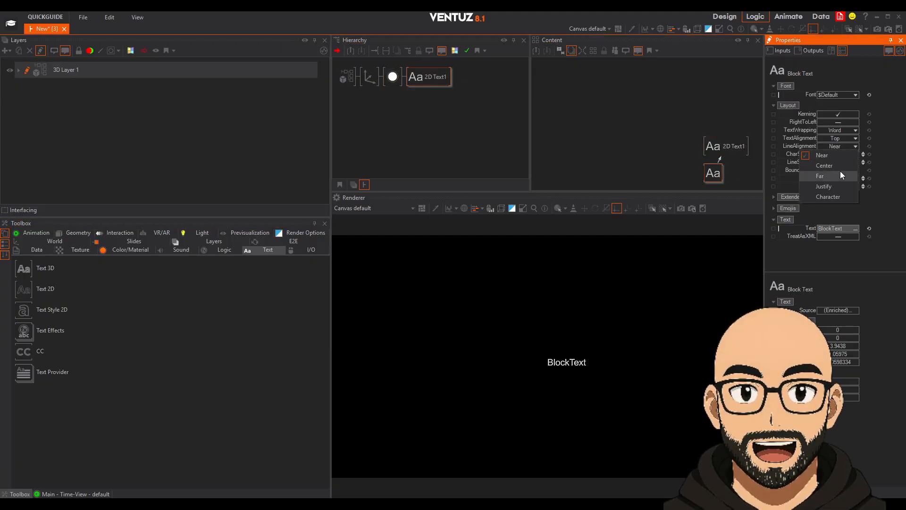
click(821, 176)
click(849, 138)
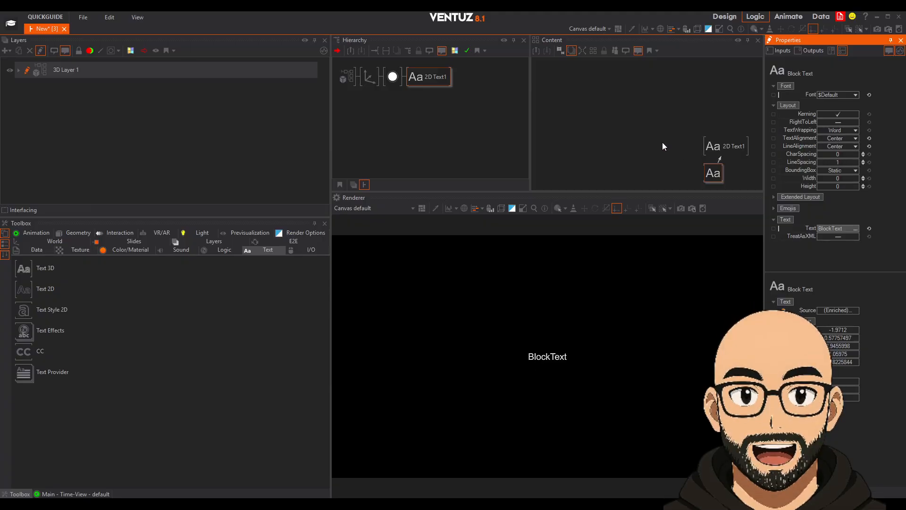
Enlarge the text through its axis's overall scaling factor and move the 2D Text and Block Text nodes apart in the content view
click(370, 76)
drag(837, 221, 844, 221)
click(435, 77)
click(714, 177)
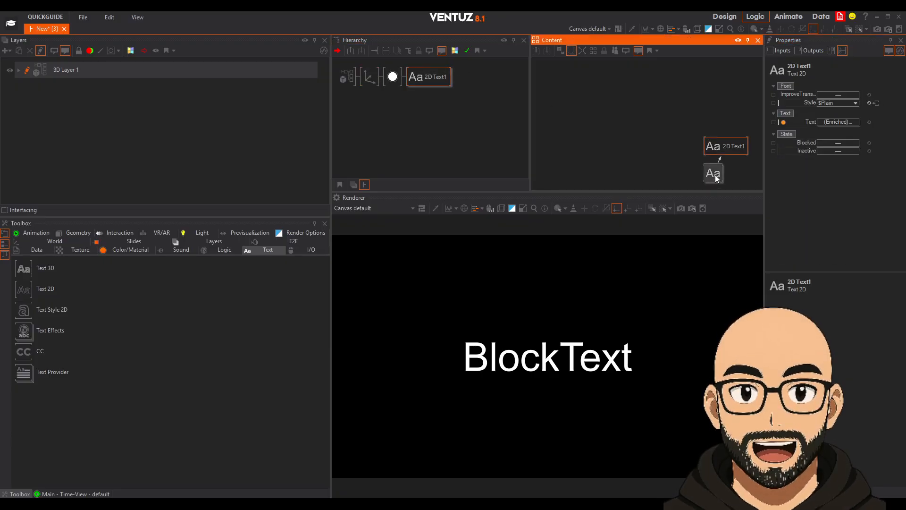
drag(722, 149, 708, 116)
drag(712, 178, 703, 166)
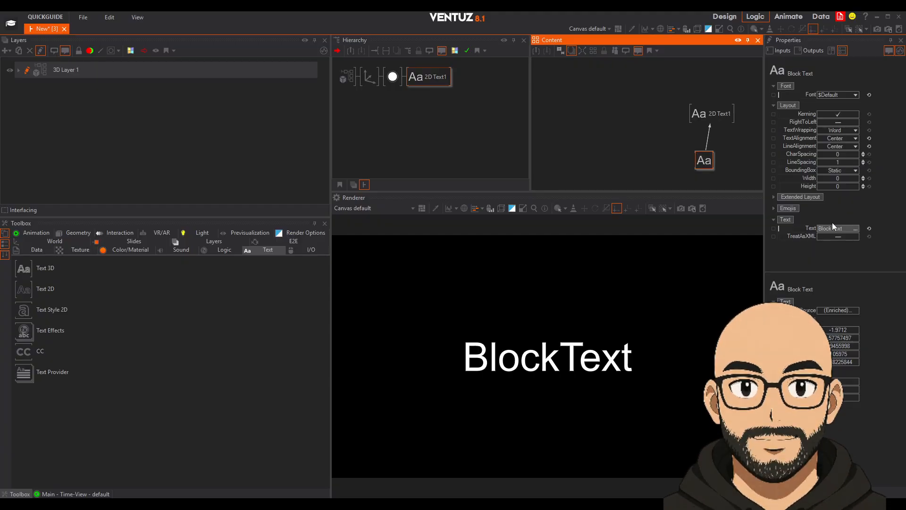
Change the Block Text's wording to "Hello There !"
click(845, 229)
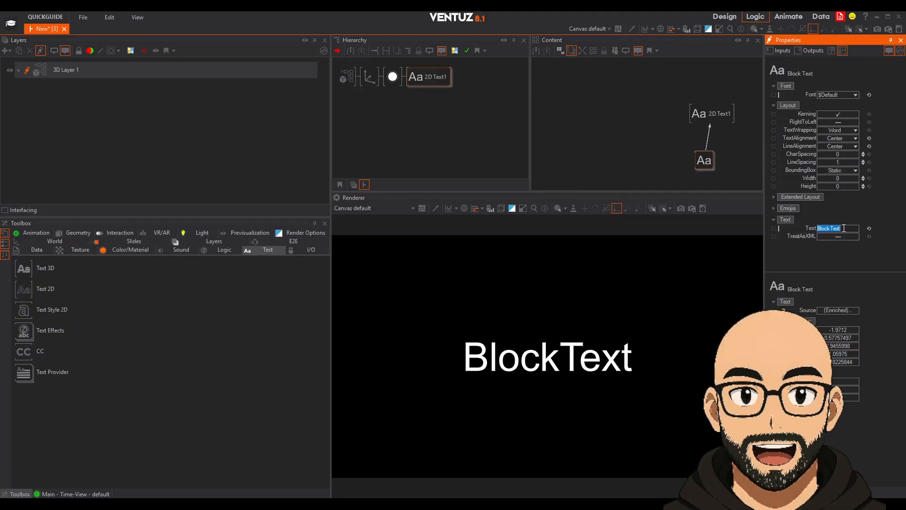
text(Hello There)
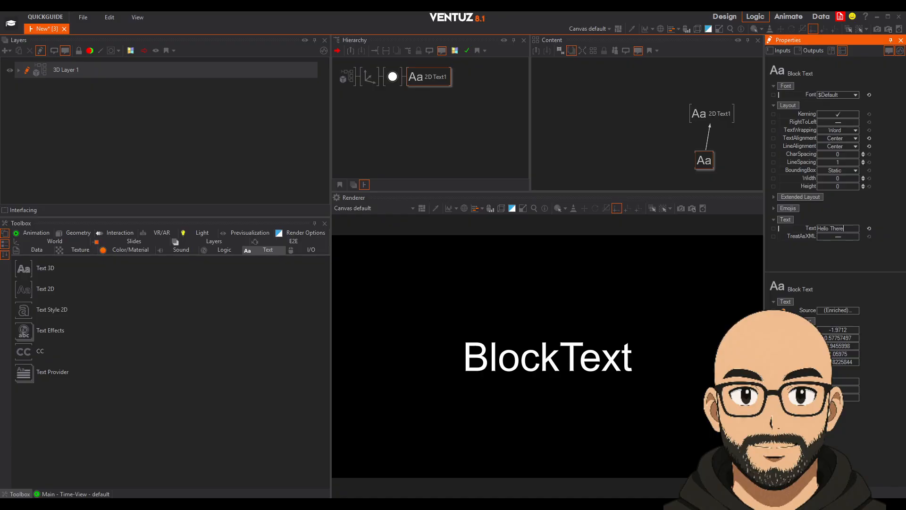
key(Return)
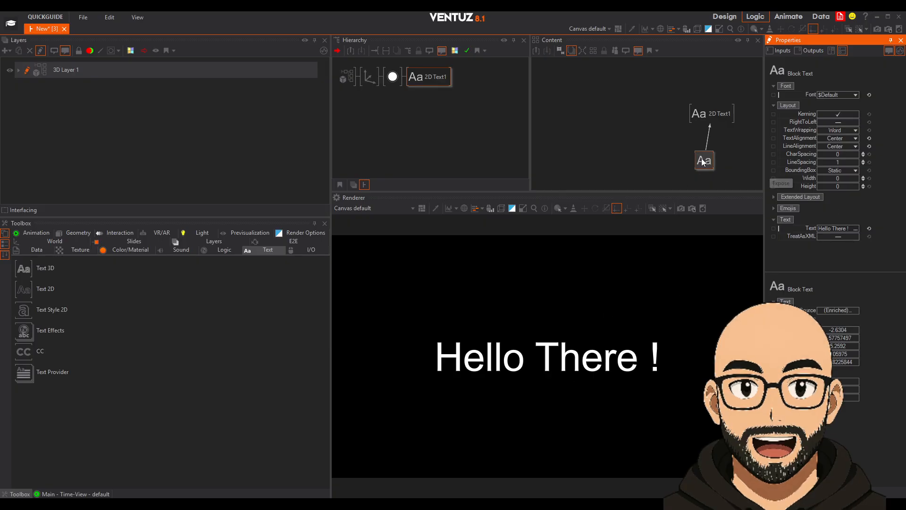
Set the Block Text's font to the project typeface Beauty and the Beast, Normal
click(851, 94)
click(832, 158)
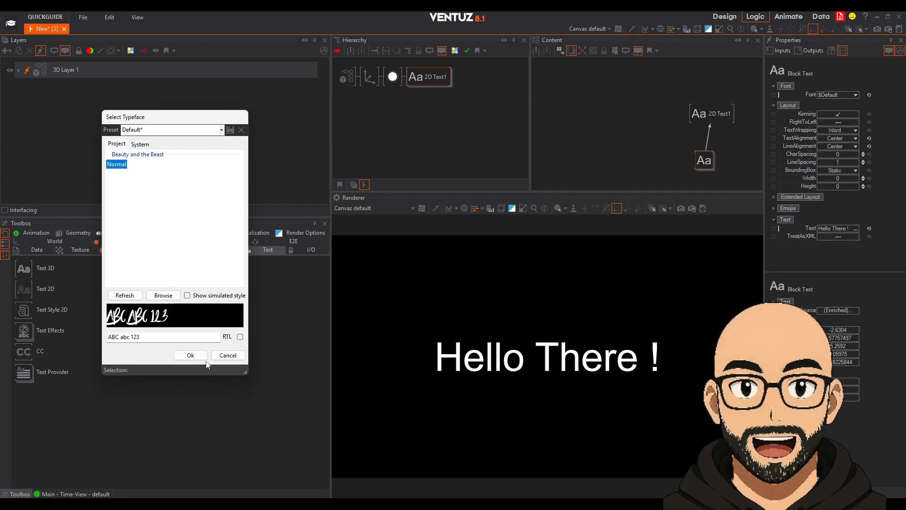
click(191, 355)
click(472, 293)
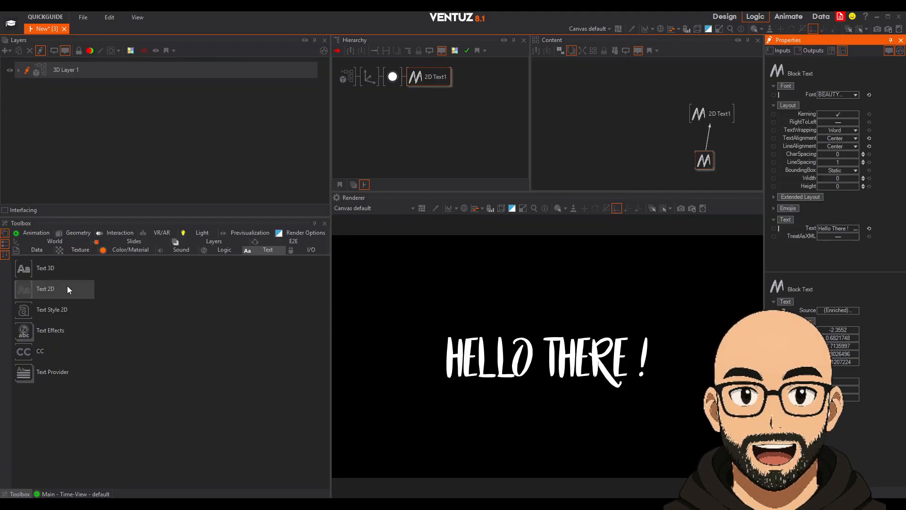
Build a second branch under the layer root, above the text branch, from an Axis, a Color Solid material and a Rectangle
click(46, 239)
drag(41, 268, 375, 96)
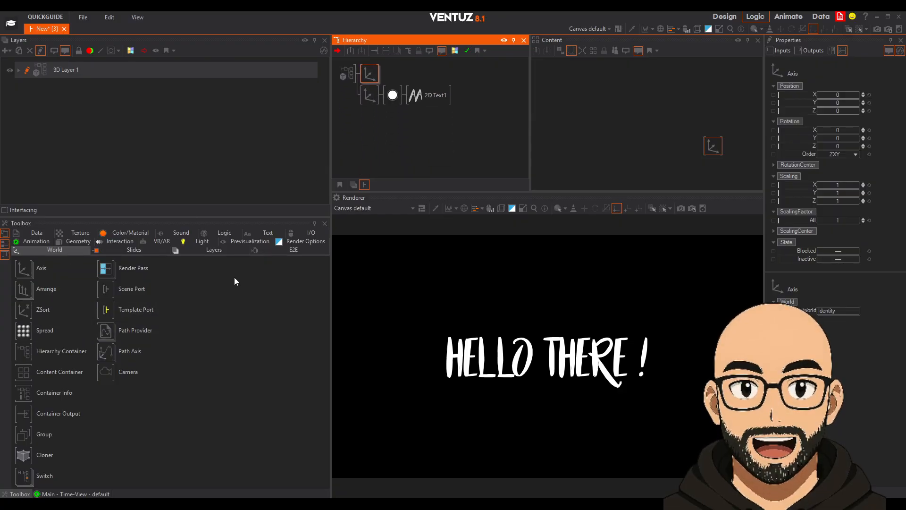
click(64, 241)
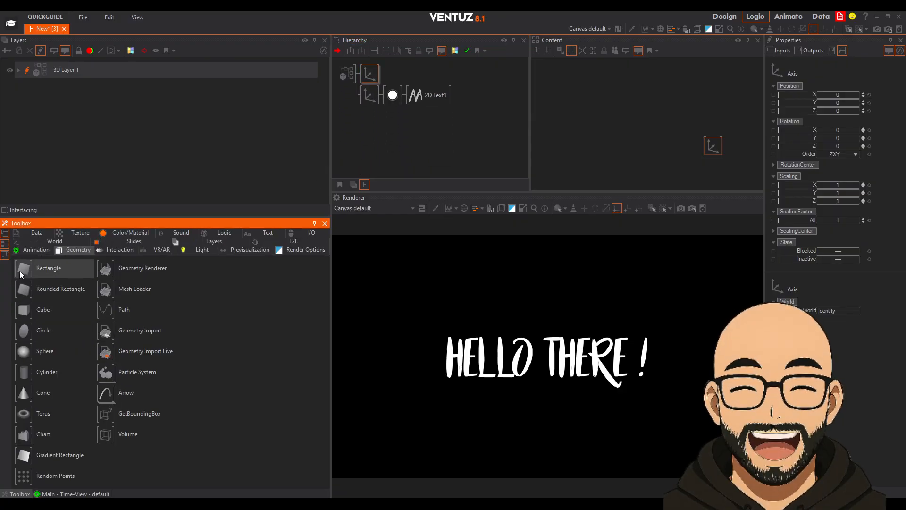
drag(20, 269, 399, 74)
click(109, 233)
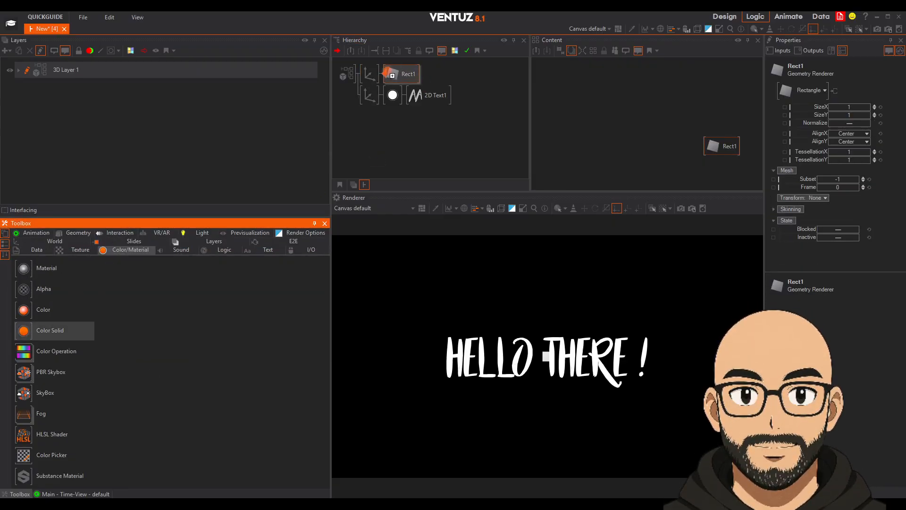
drag(392, 75, 391, 75)
Make the rectangle fill the background by setting its axis's overall scaling factor to 56.2 and its Z position to 37.6
click(369, 73)
drag(839, 220, 844, 218)
click(414, 72)
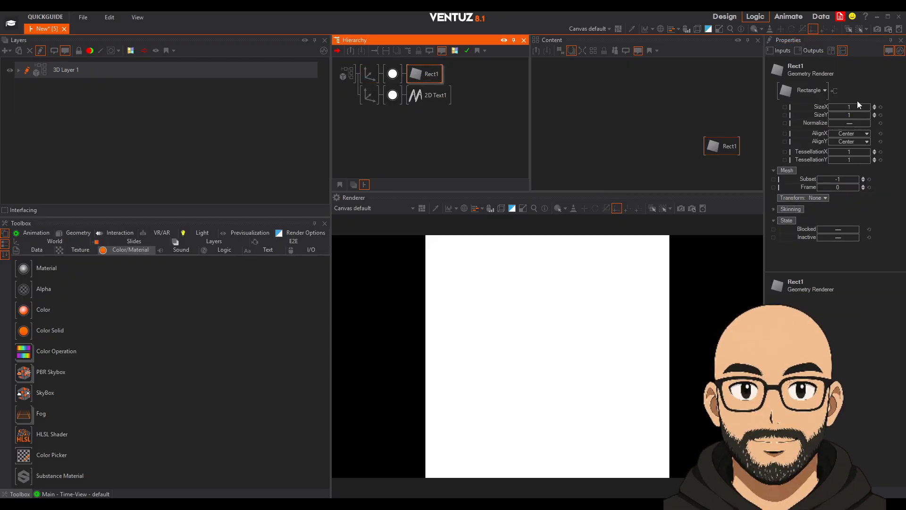
drag(858, 104, 833, 111)
click(367, 71)
drag(838, 220, 838, 217)
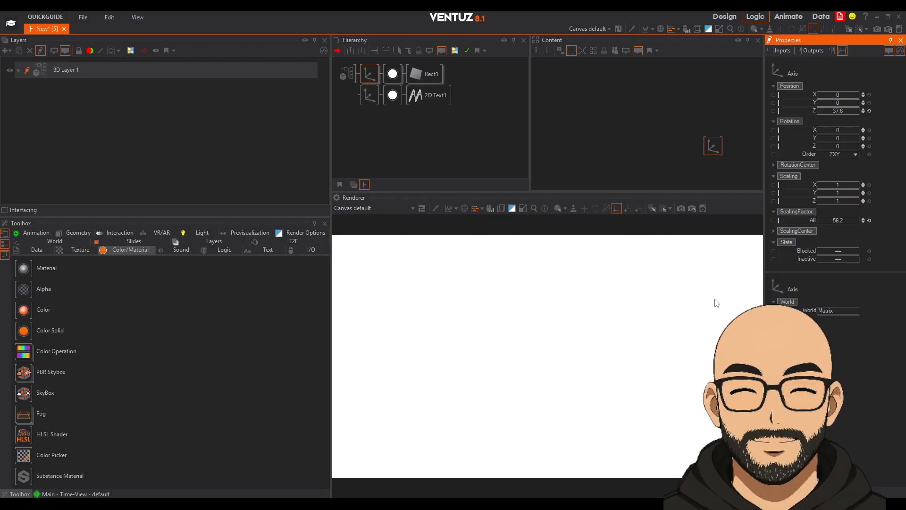
Add a Base texture stage to the rectangle's material and change its source from Loader to the rainbow 1D Gradient
click(392, 74)
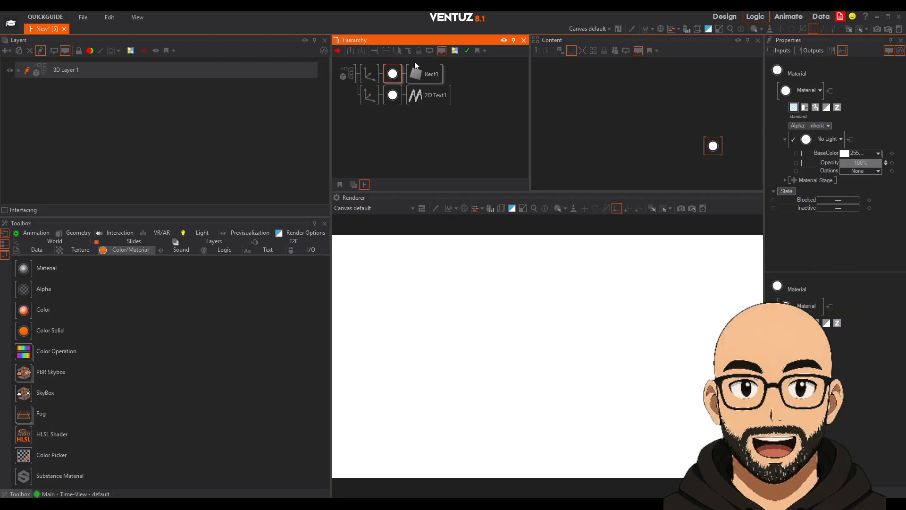
click(797, 180)
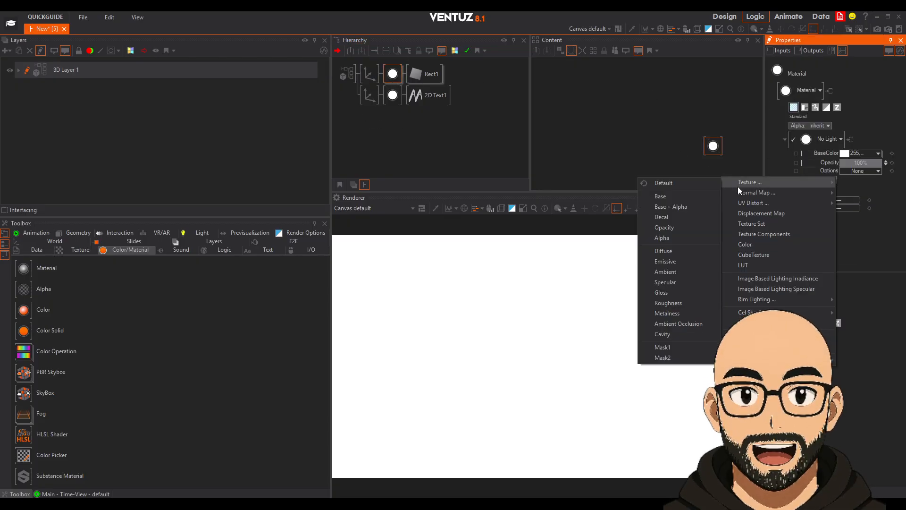
mouse_move(755, 181)
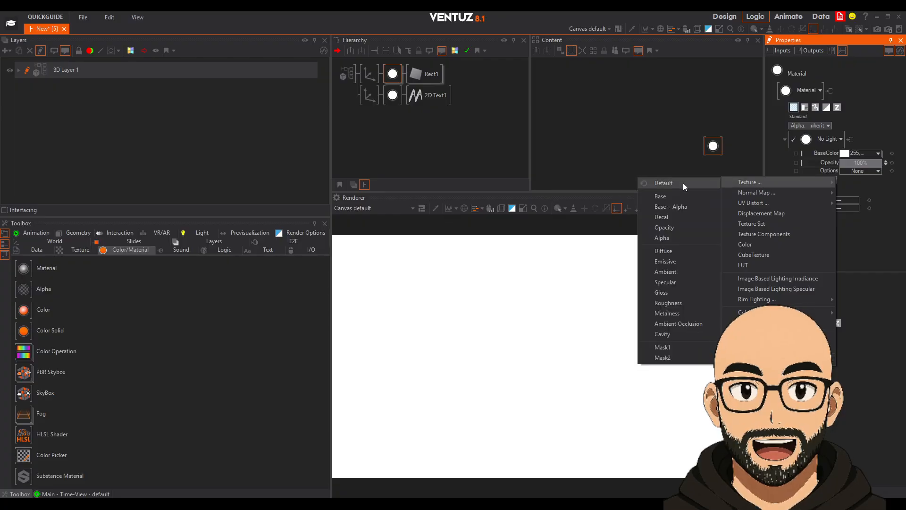
click(678, 194)
click(845, 211)
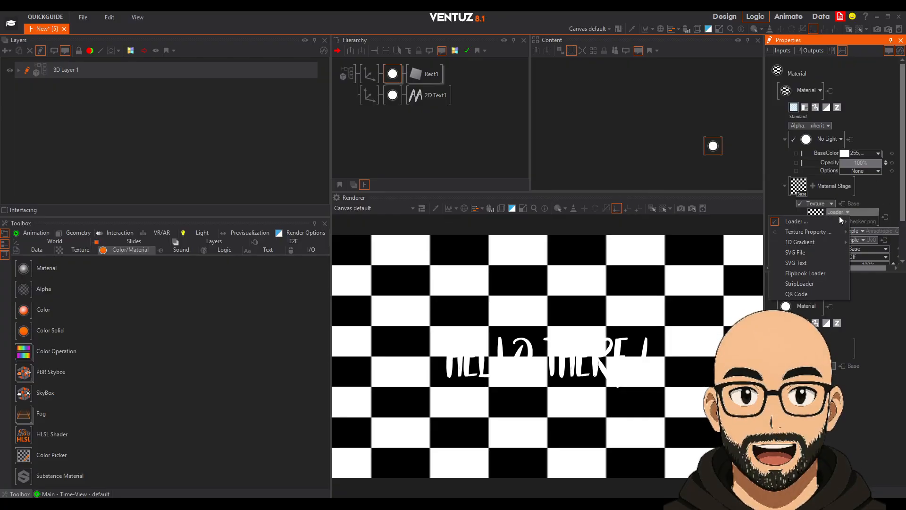
mouse_move(803, 243)
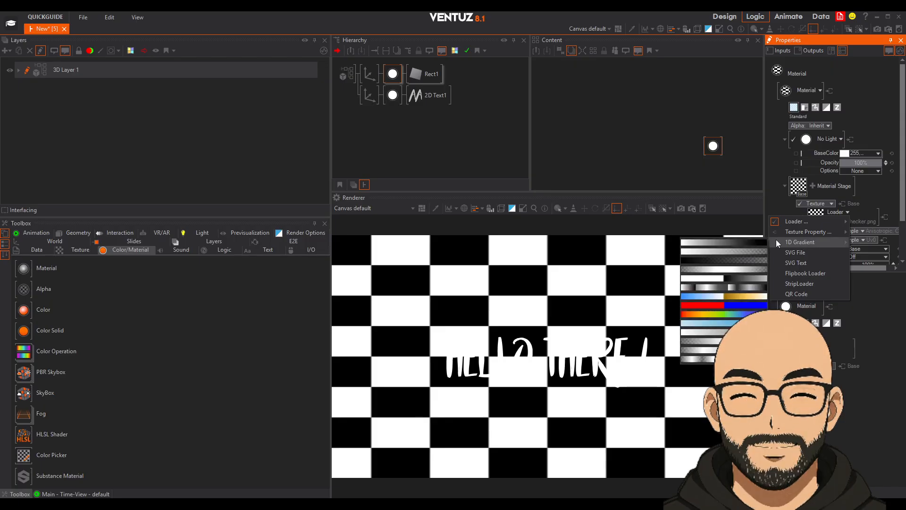
click(721, 315)
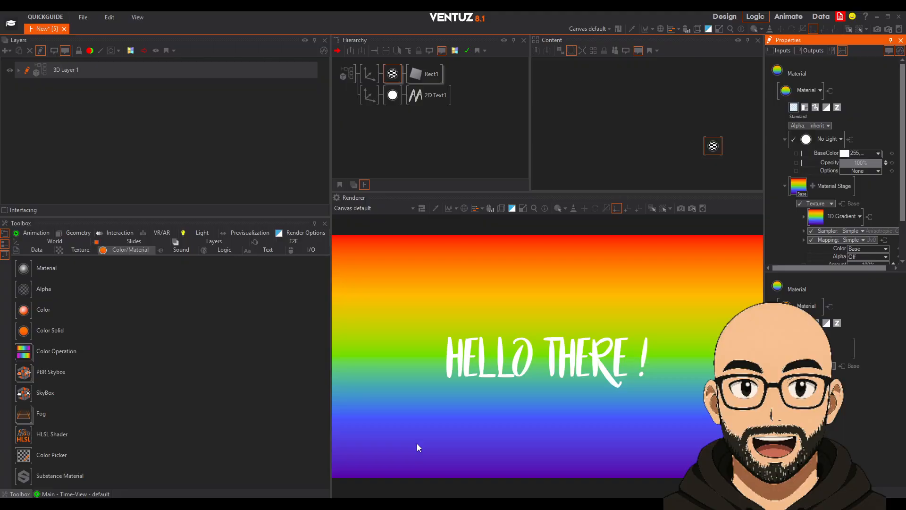
Switch the gradient texture to 2D Mapping and shift its PositionY to 0.223
scroll(821, 232, down, 2)
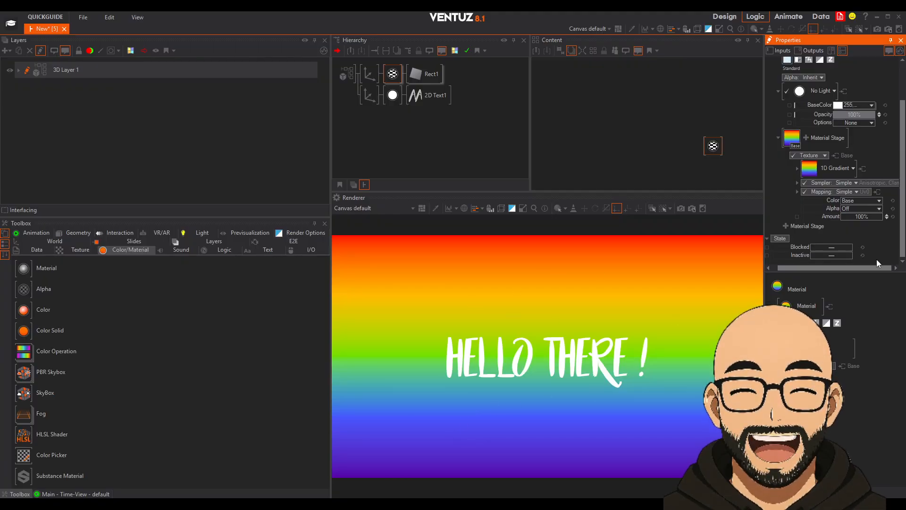
click(846, 191)
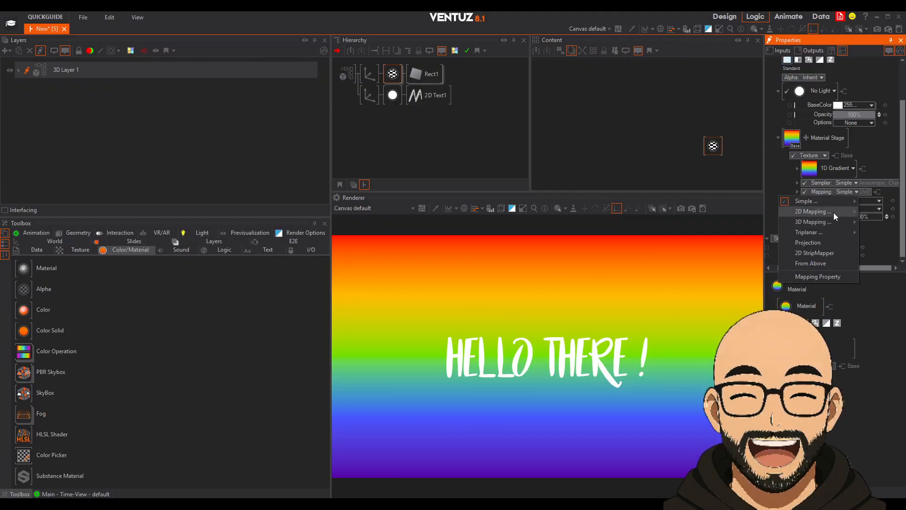
mouse_move(832, 209)
click(757, 223)
scroll(876, 227, down, 3)
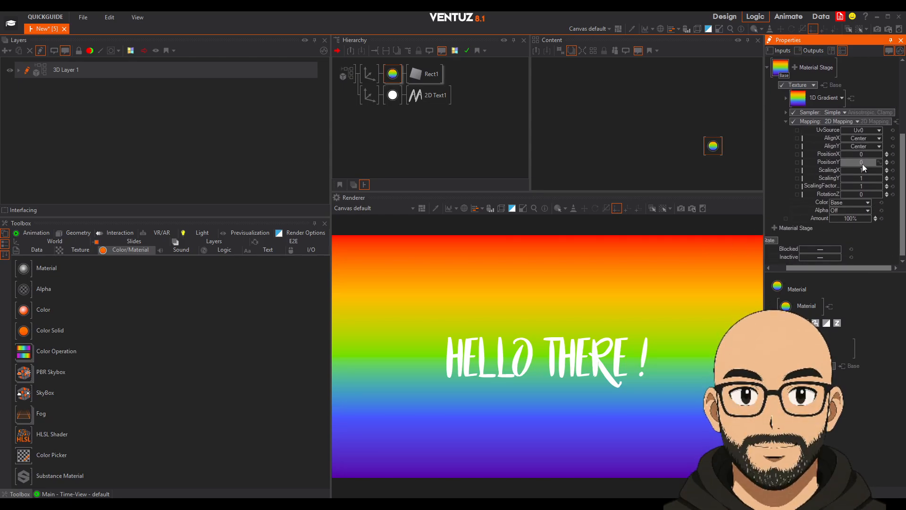
mouse_move(862, 163)
mouse_down()
mouse_move(881, 161)
mouse_move(829, 161)
mouse_move(855, 162)
mouse_up()
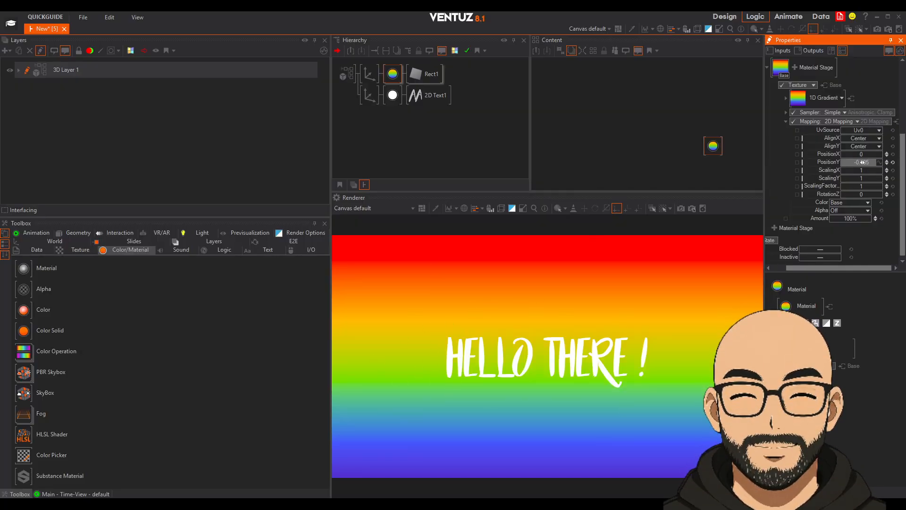
drag(861, 162, 880, 161)
Change the rectangle's texture to the light-to-dark blue 1D Gradient and reset the mapping's PositionY to 0
click(834, 100)
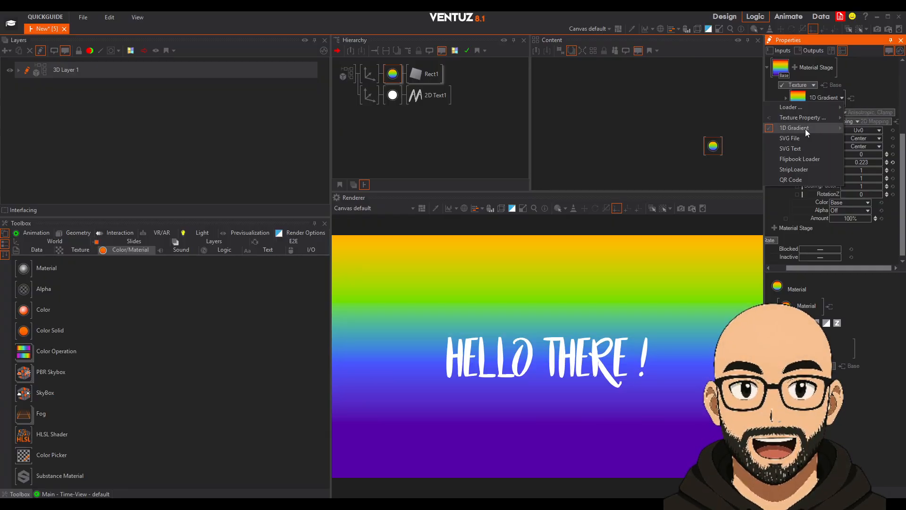
mouse_move(805, 128)
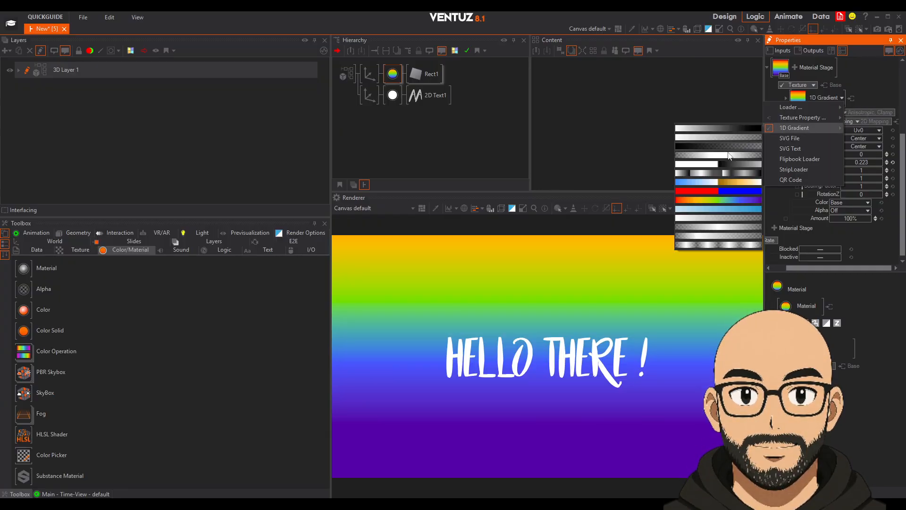
click(730, 209)
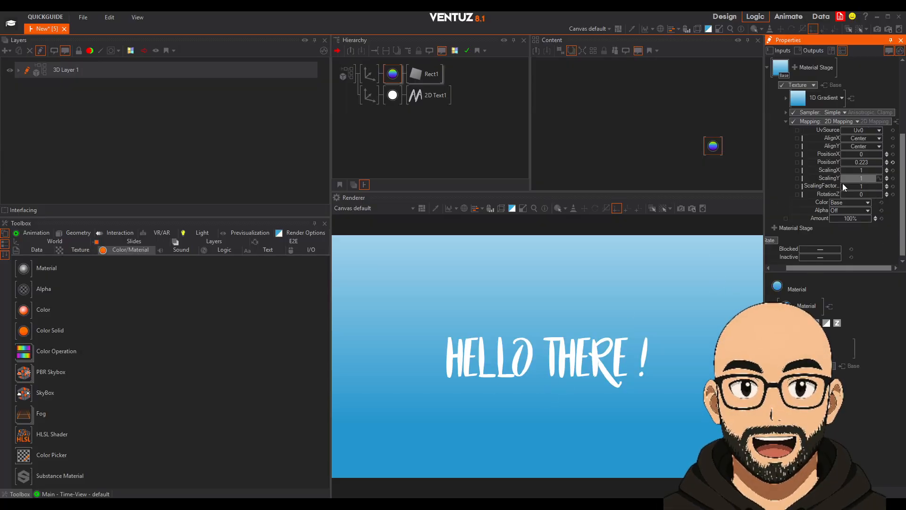
click(893, 163)
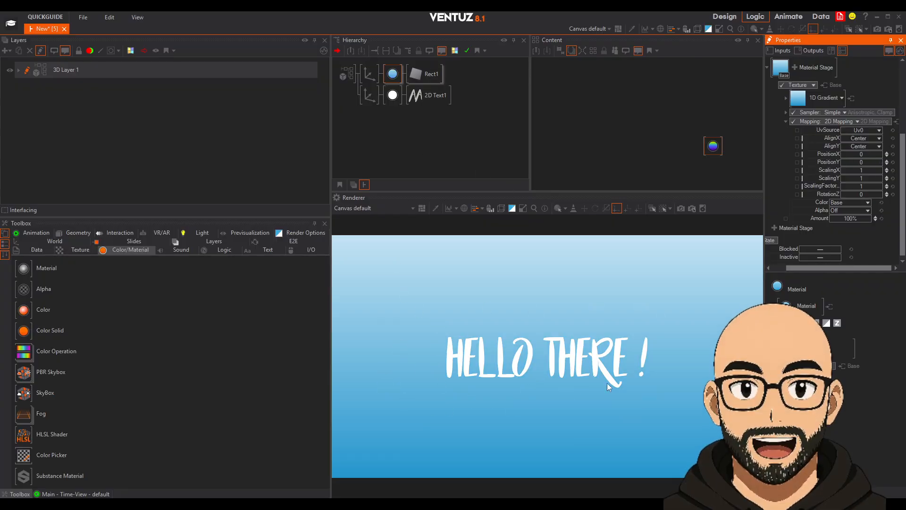
Block the background rectangle's branch at its axis
click(392, 77)
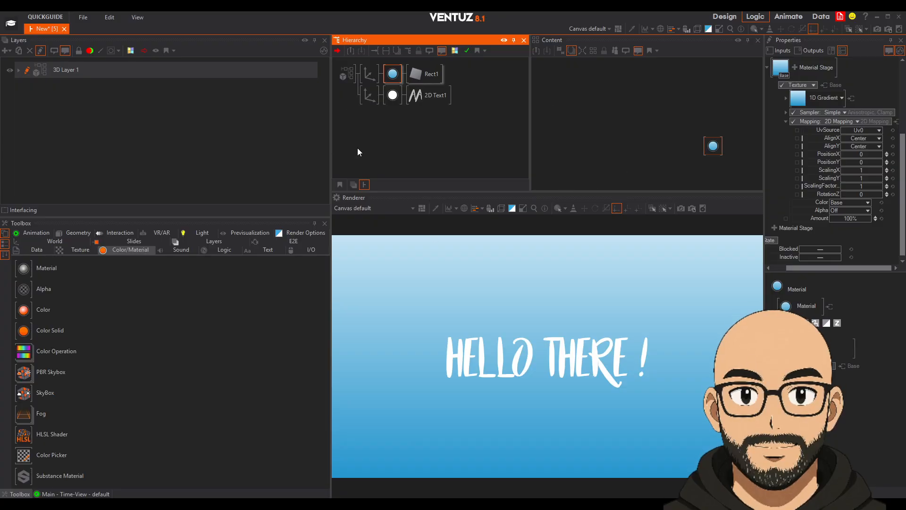
click(373, 76)
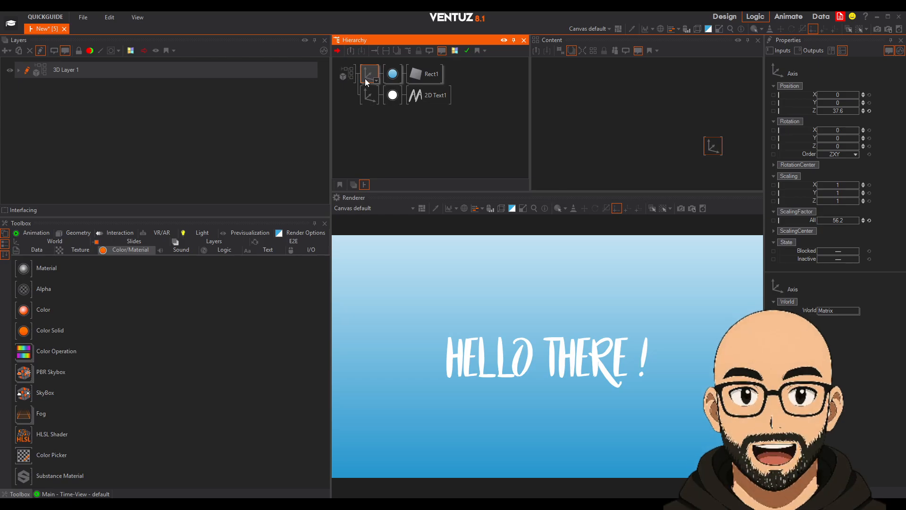
key(ctrl+b)
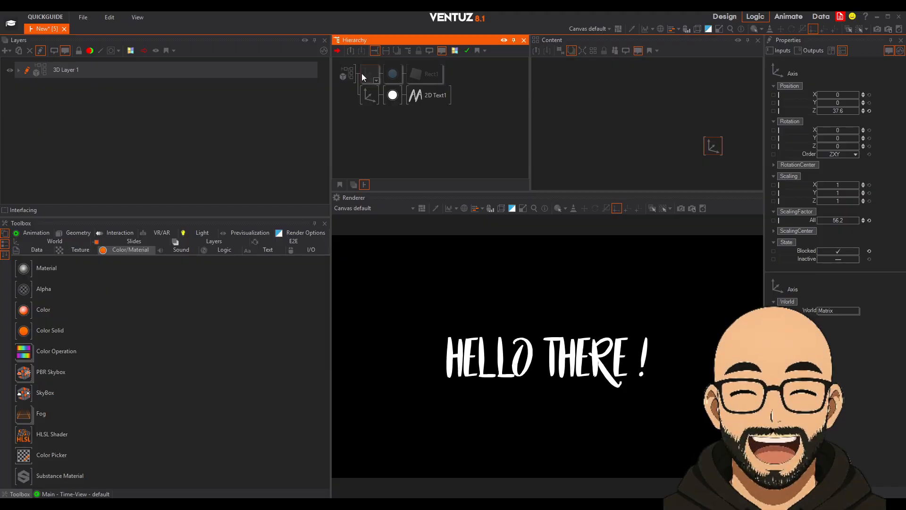
Build a Cloner, Axis and Sphere branch between the rectangle and text branches, with the axis's overall scaling factor at 7.3
click(54, 241)
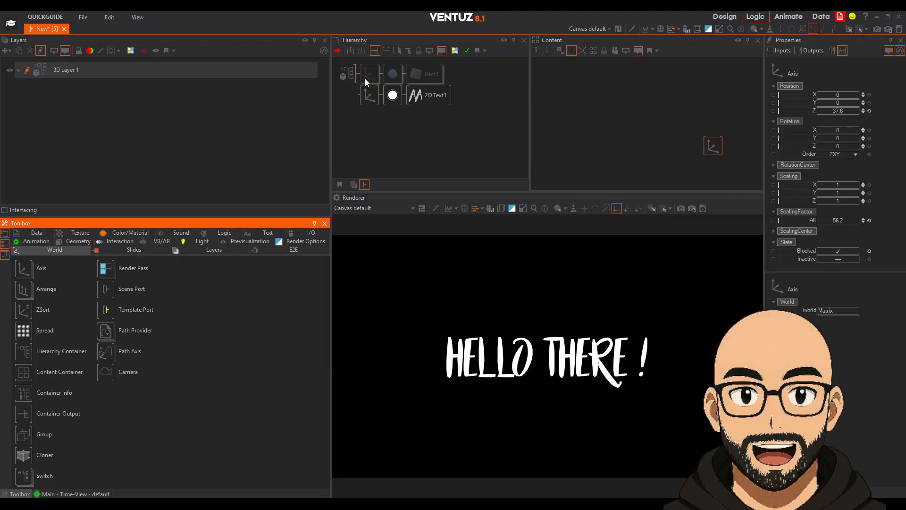
drag(347, 97, 348, 97)
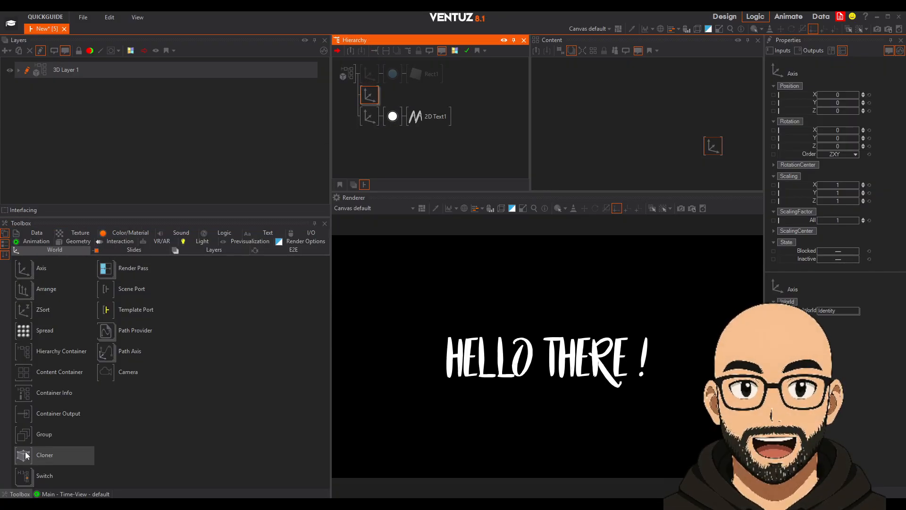
drag(45, 455, 367, 95)
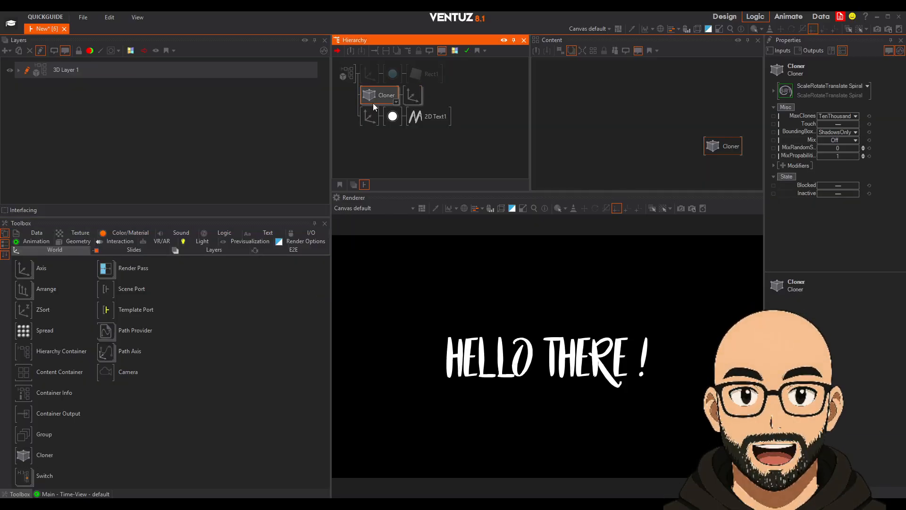
click(77, 241)
drag(20, 355, 414, 98)
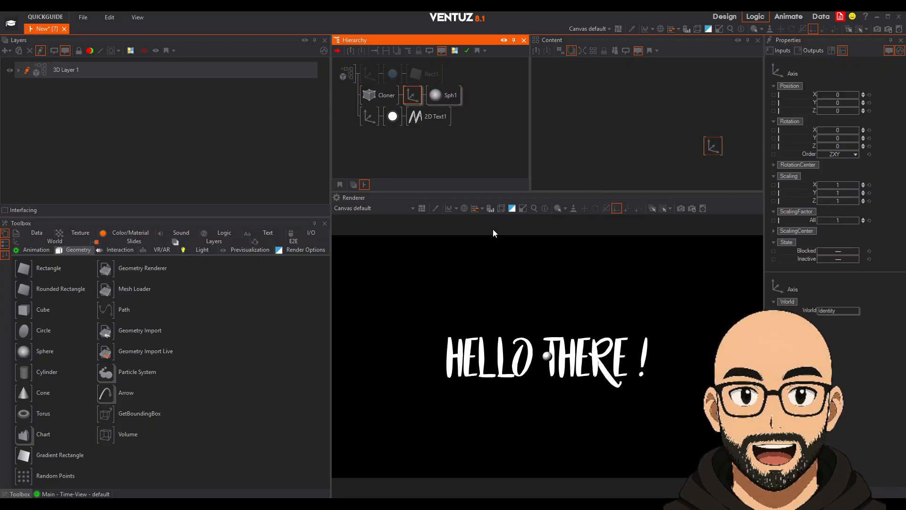
drag(845, 222, 707, 310)
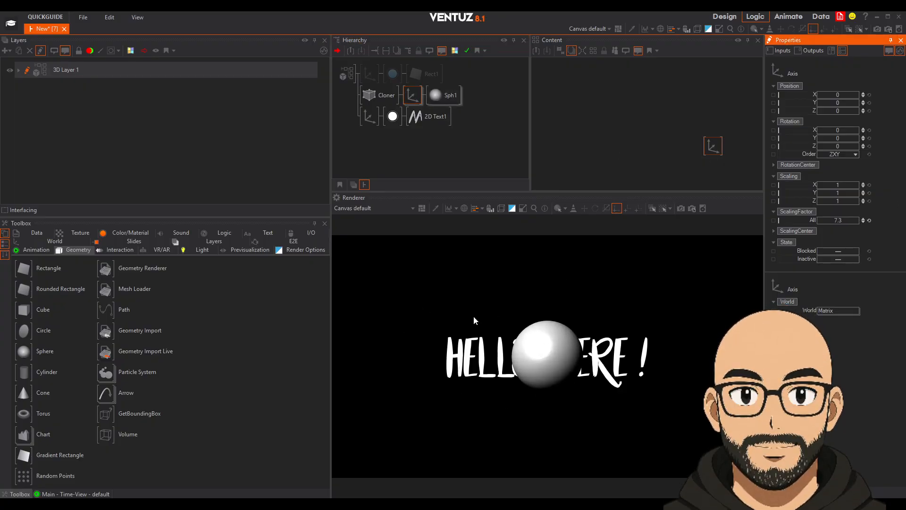
Block the 2D Text branch at its axis
click(388, 97)
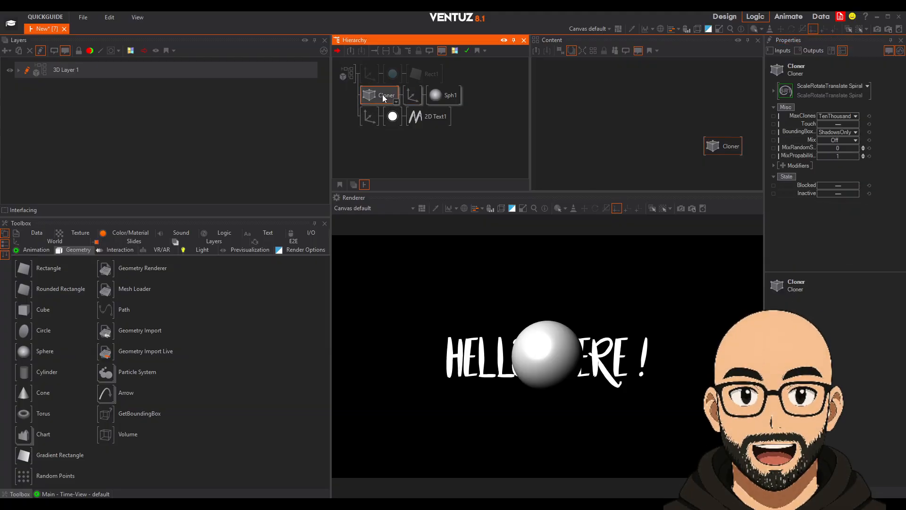
click(364, 123)
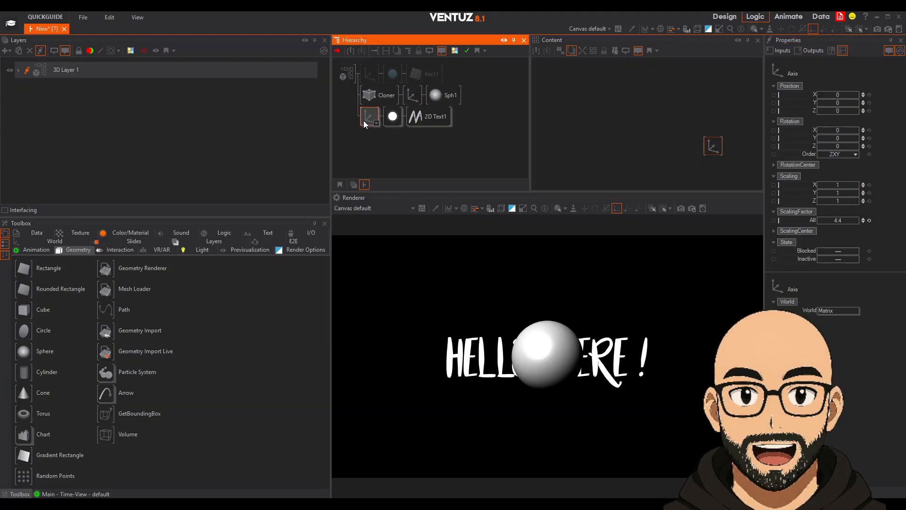
key(ctrl+b)
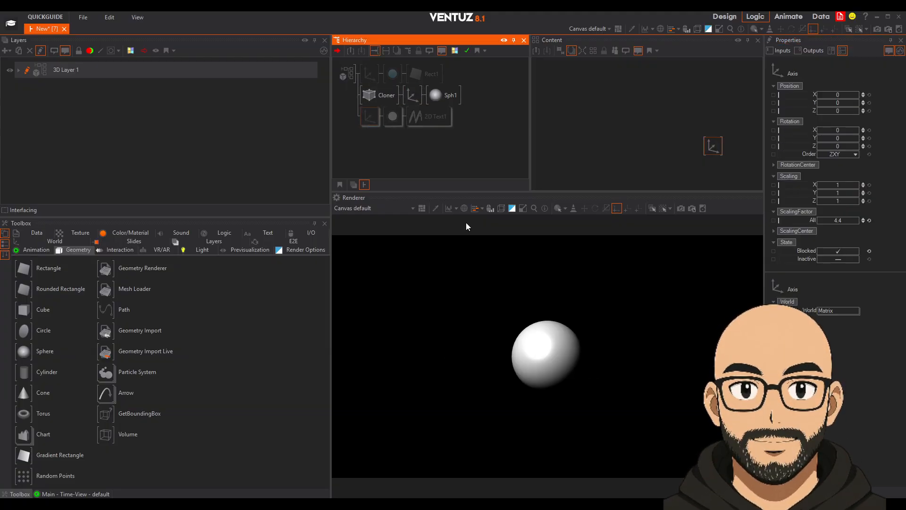
Switch the Cloner's distribution type to Grid and set the overall scaling factor of the sphere's axis to 1.22
click(380, 96)
click(418, 101)
click(439, 94)
click(413, 95)
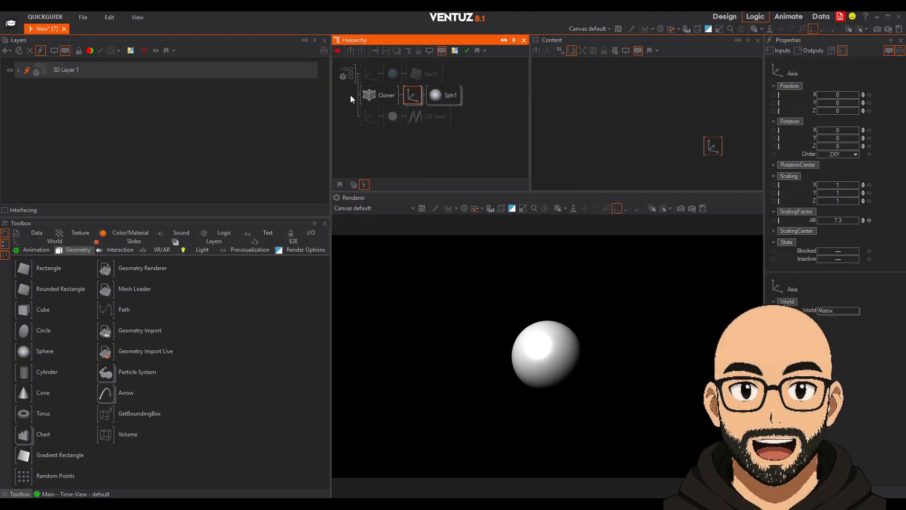
click(383, 95)
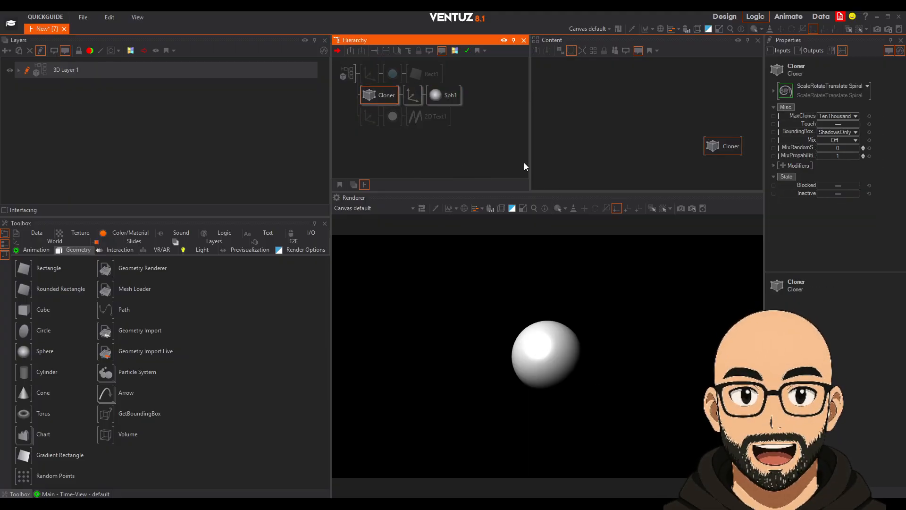
click(845, 88)
click(800, 116)
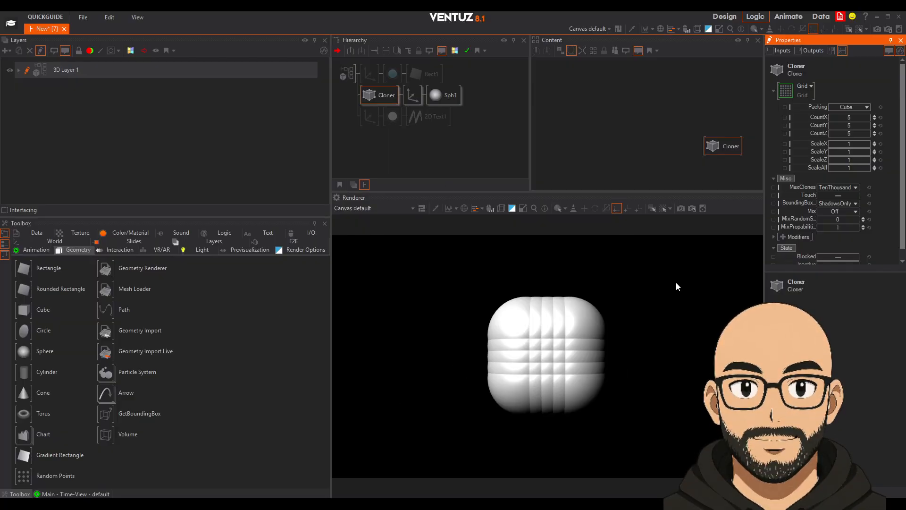
click(415, 92)
mouse_move(840, 219)
mouse_down()
mouse_move(817, 220)
mouse_move(830, 220)
mouse_up()
Try Sphere packing on the Cloner's grid, restore Cube packing, and set CountX to 24
click(378, 94)
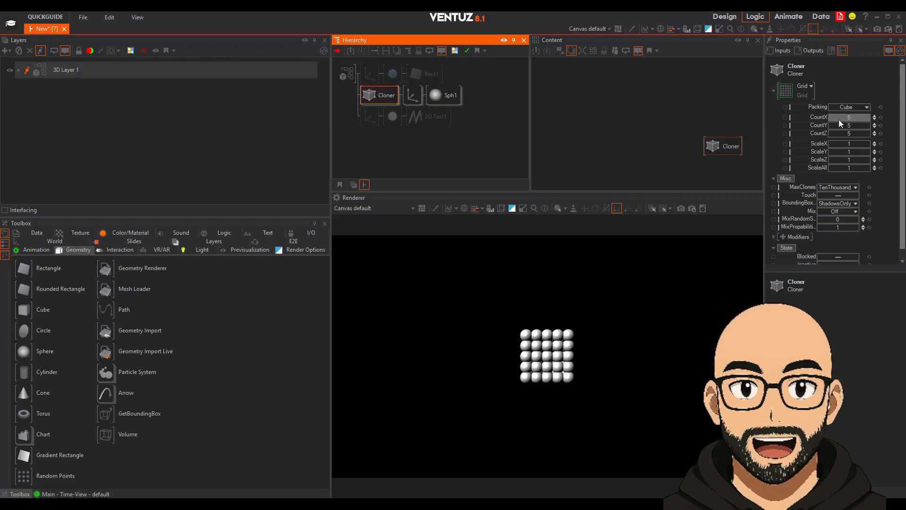
click(854, 111)
click(848, 124)
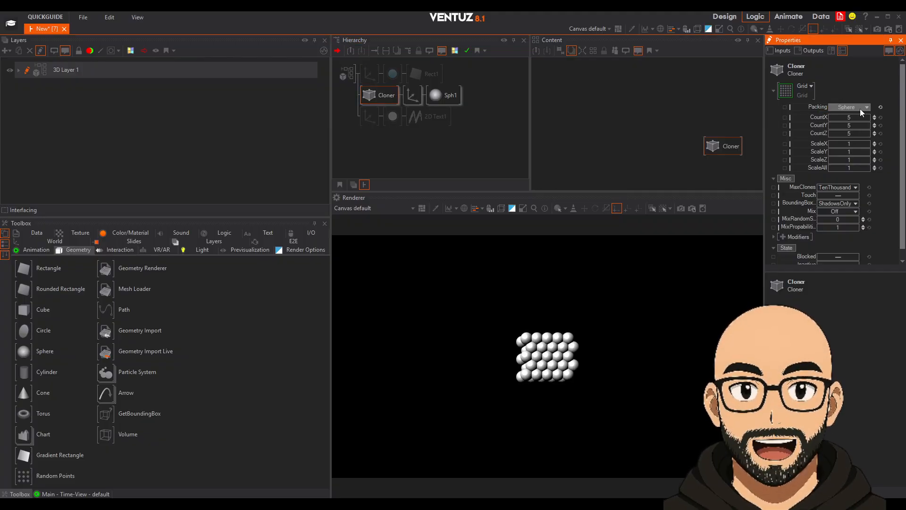
click(860, 108)
click(853, 116)
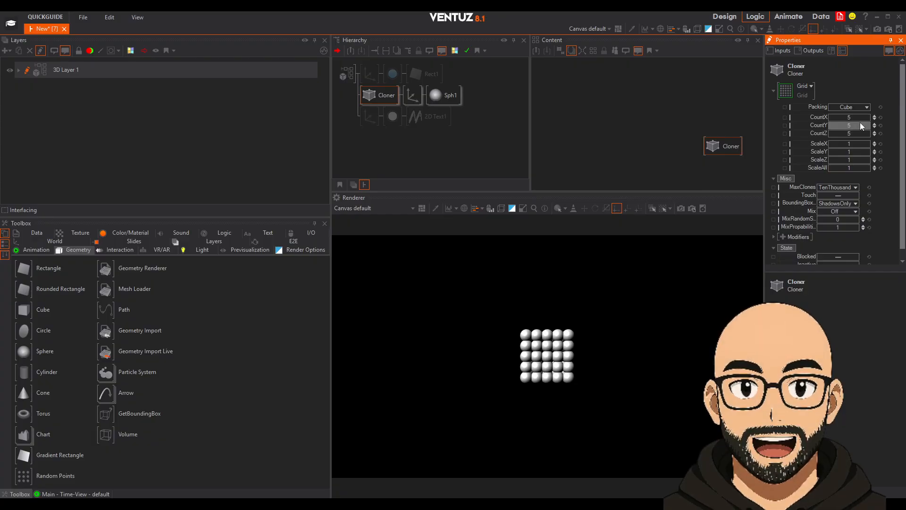
drag(840, 118, 843, 118)
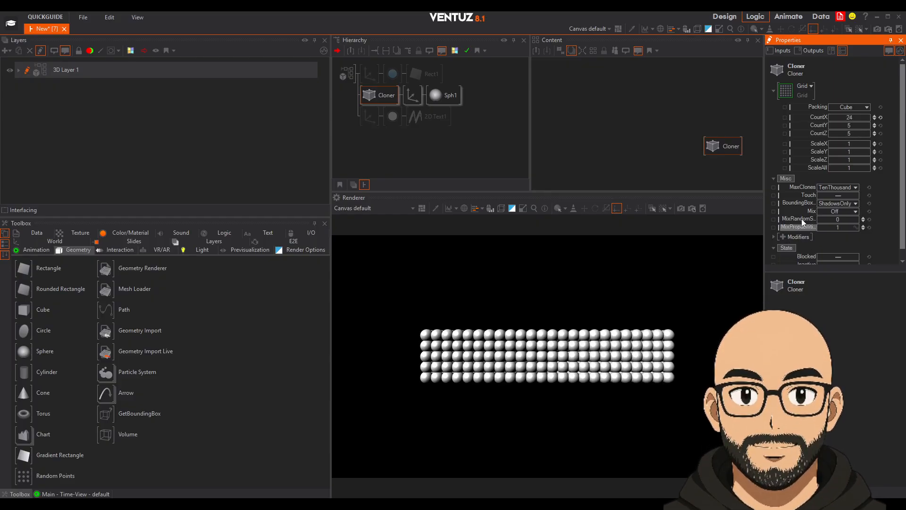
Add a Noise modifier to the Cloner and set its TranslateAll to 167.4 to scatter the spheres
scroll(839, 219, down, 1)
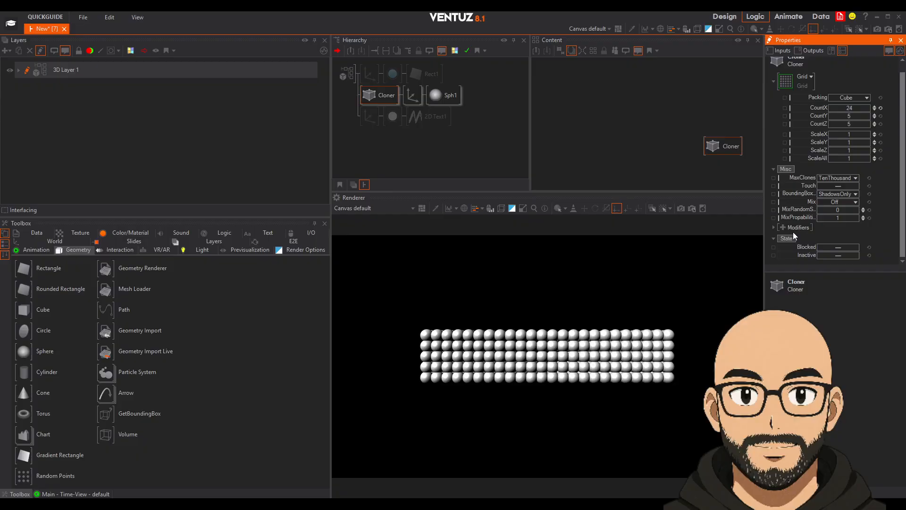
click(785, 227)
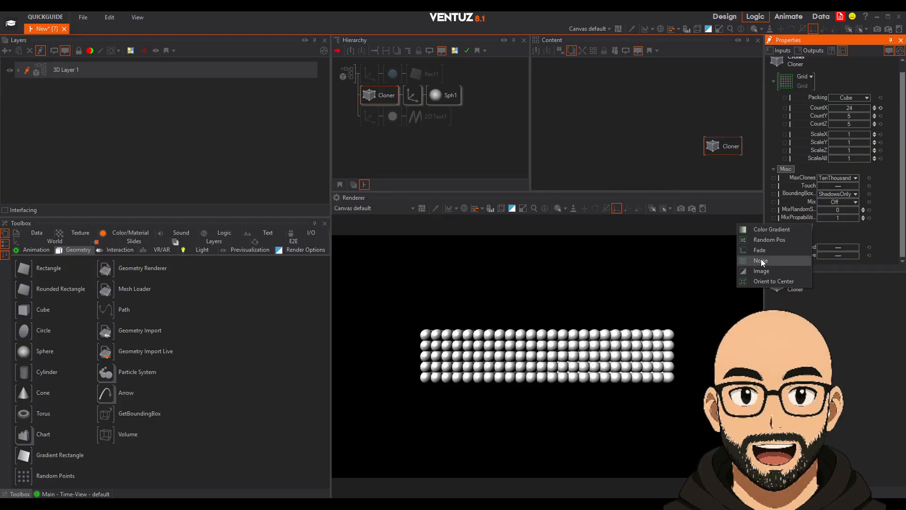
click(761, 261)
scroll(823, 136, down, 5)
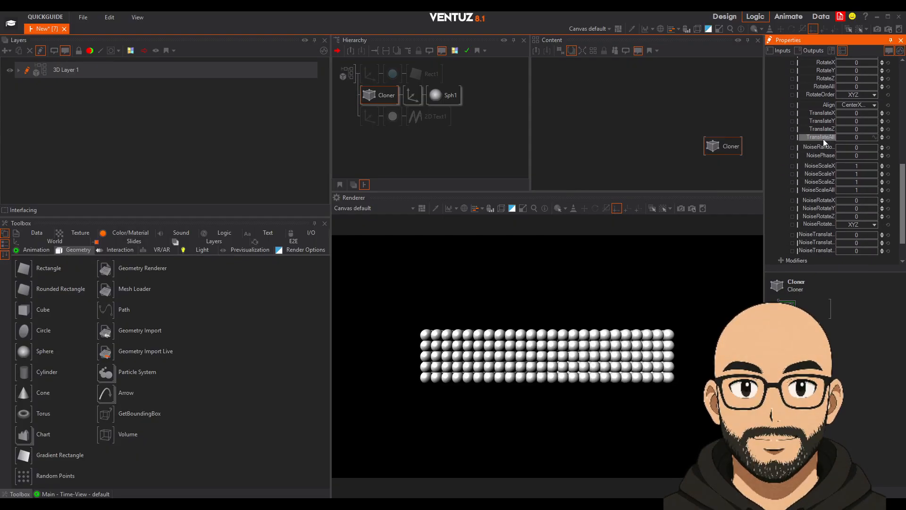
drag(858, 139, 832, 136)
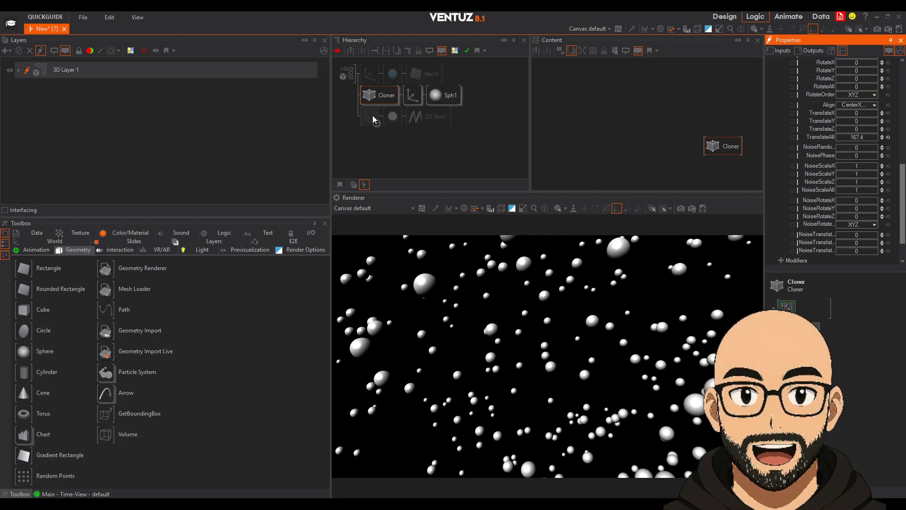
Enlarge the cloned spheres by raising the overall scaling factor of their axis
click(412, 96)
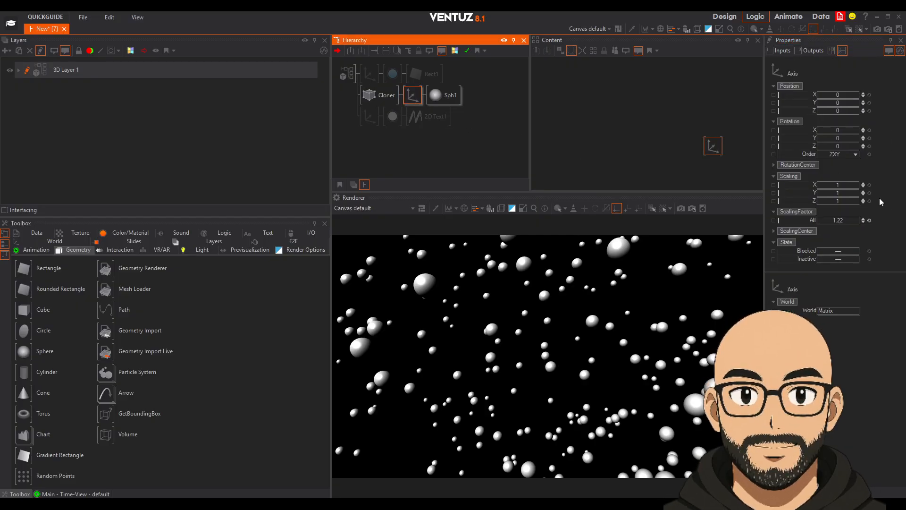
mouse_move(837, 222)
mouse_down()
mouse_move(863, 221)
mouse_move(839, 221)
mouse_up()
click(377, 94)
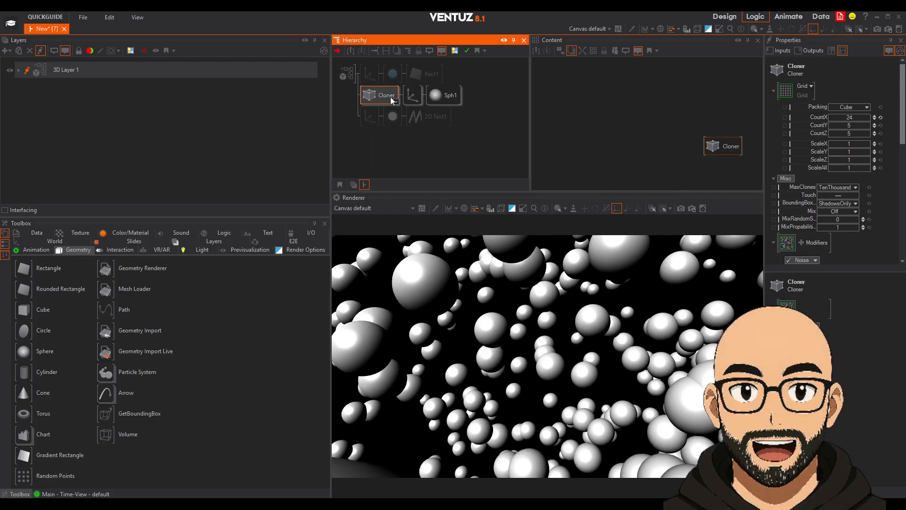
Insert an Axis in front of the Cloner and rotate it to X -62.4 and Y 52.5
click(29, 243)
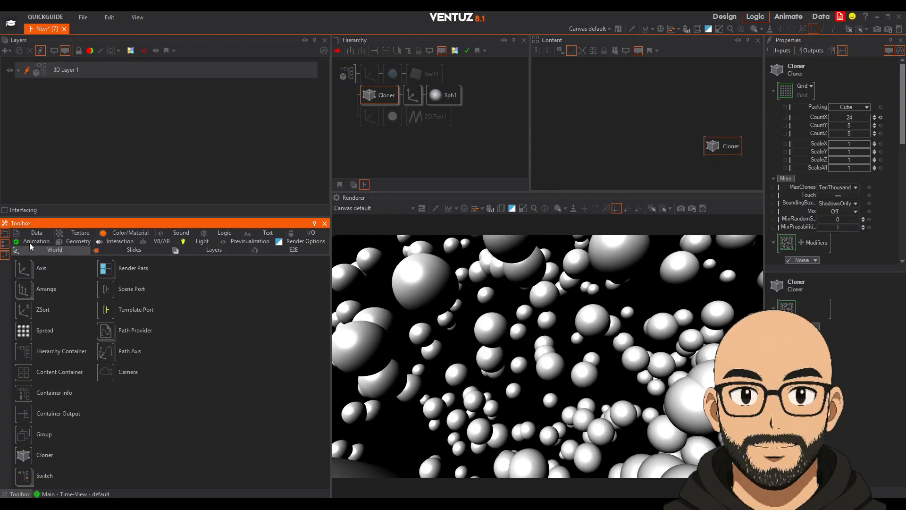
drag(54, 265, 368, 94)
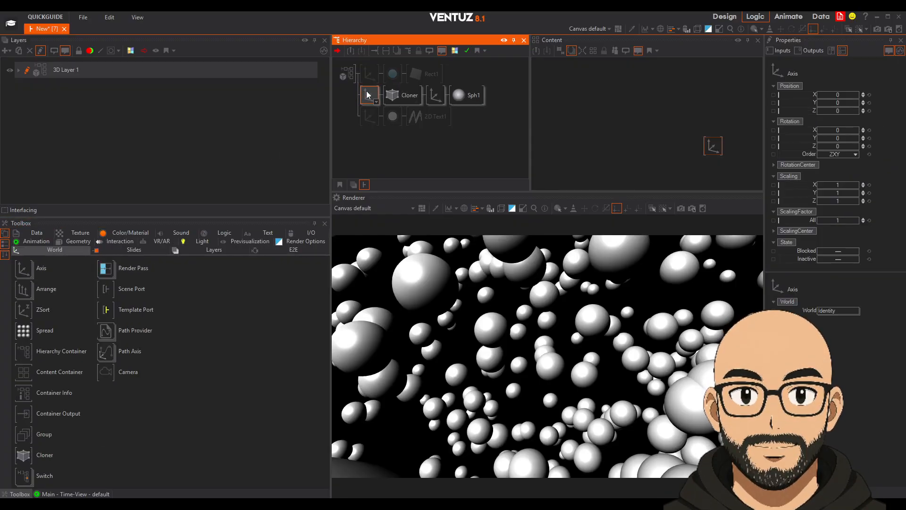
mouse_move(841, 140)
mouse_down()
mouse_move(857, 138)
mouse_move(817, 128)
mouse_move(824, 130)
mouse_up()
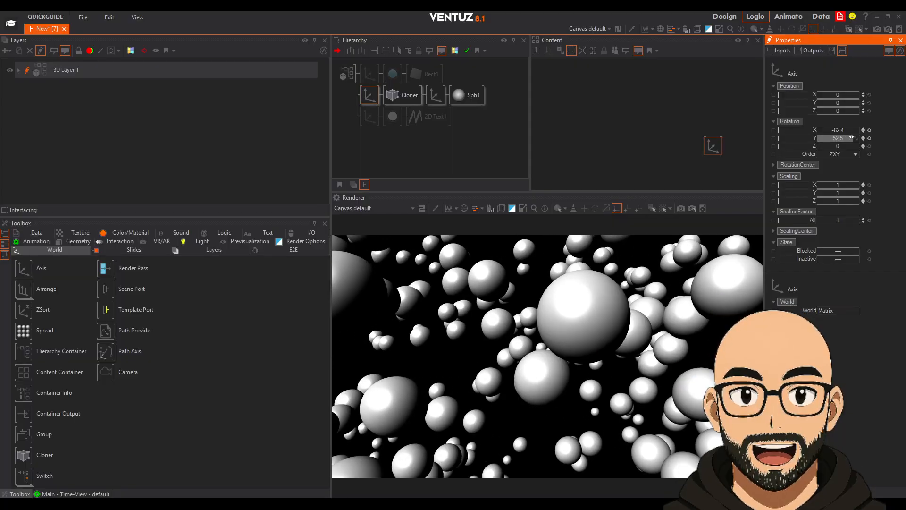
Animate the new axis's rotation with Linear -360 (Rotate CW) on Y and Linear 360 (Rotate CCW) on X
click(856, 139)
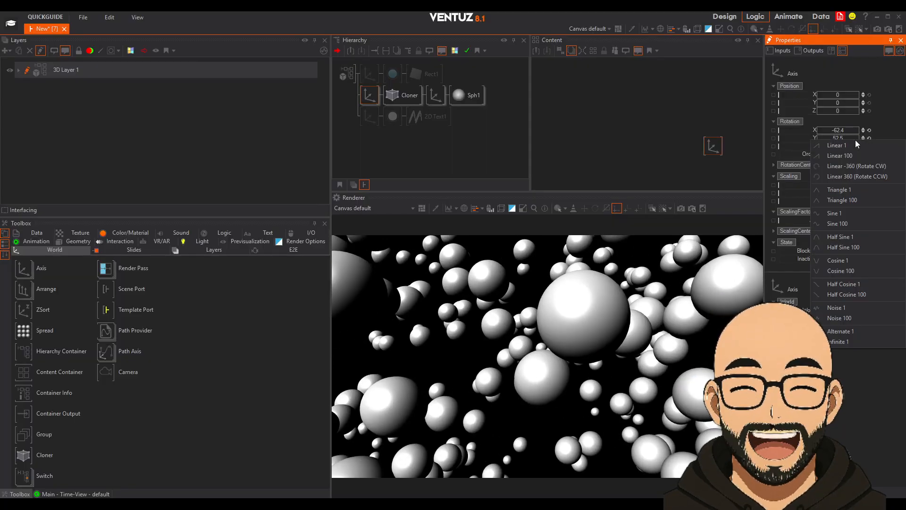
click(849, 168)
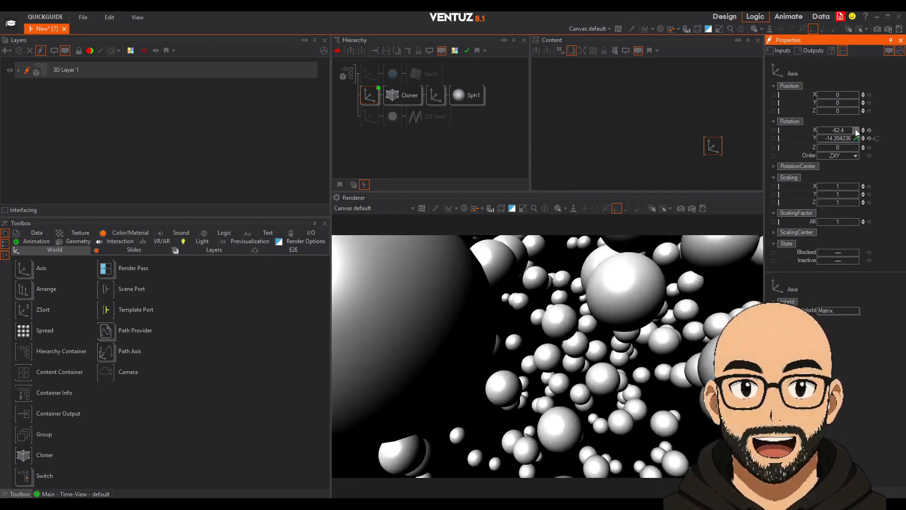
click(856, 130)
click(856, 162)
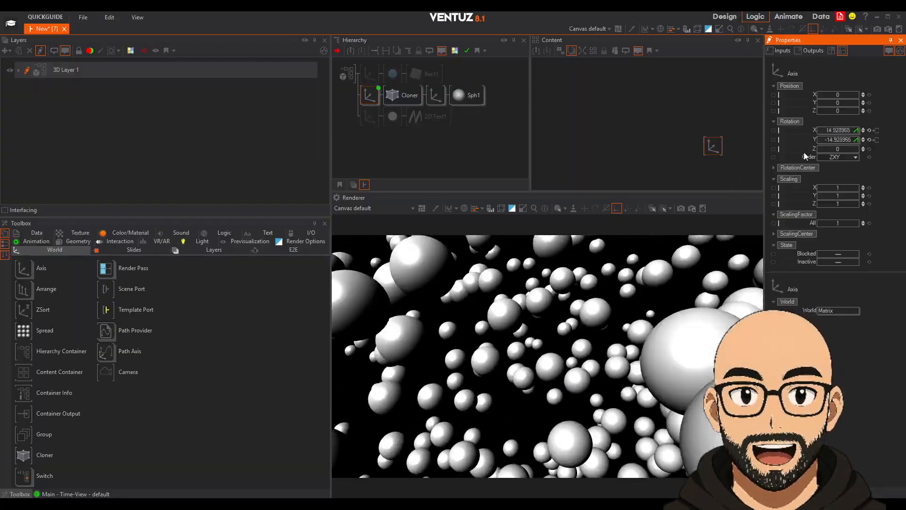
Slow the Cloner axis's rotation by setting the animation duration to 122.9 s on Y and 342.7 s on X
click(839, 140)
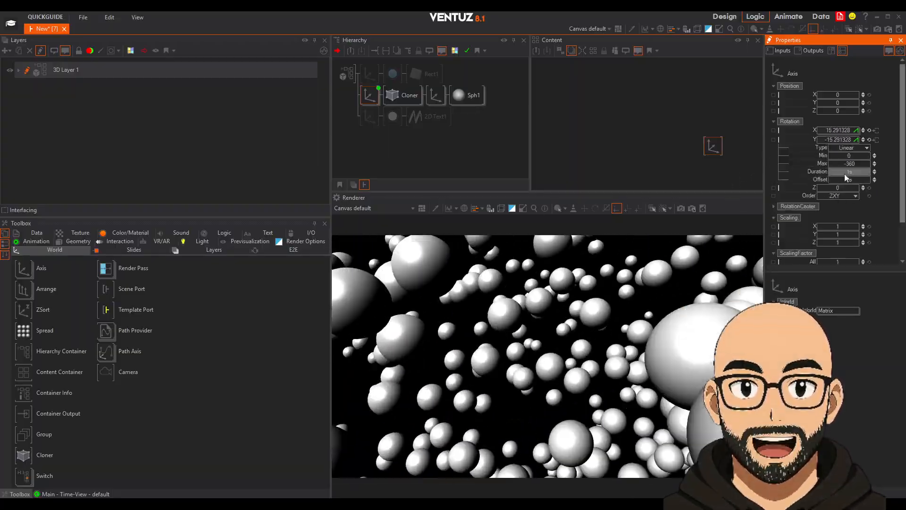
drag(874, 172, 874, 168)
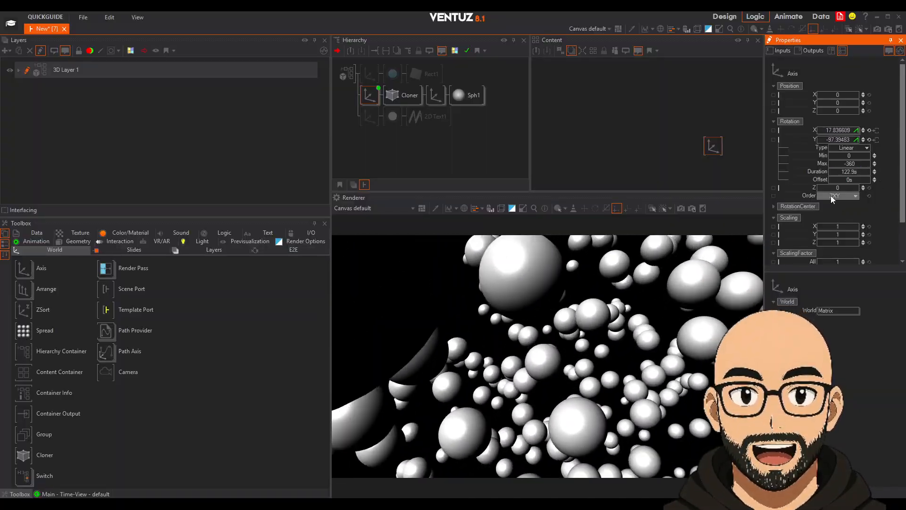
click(830, 132)
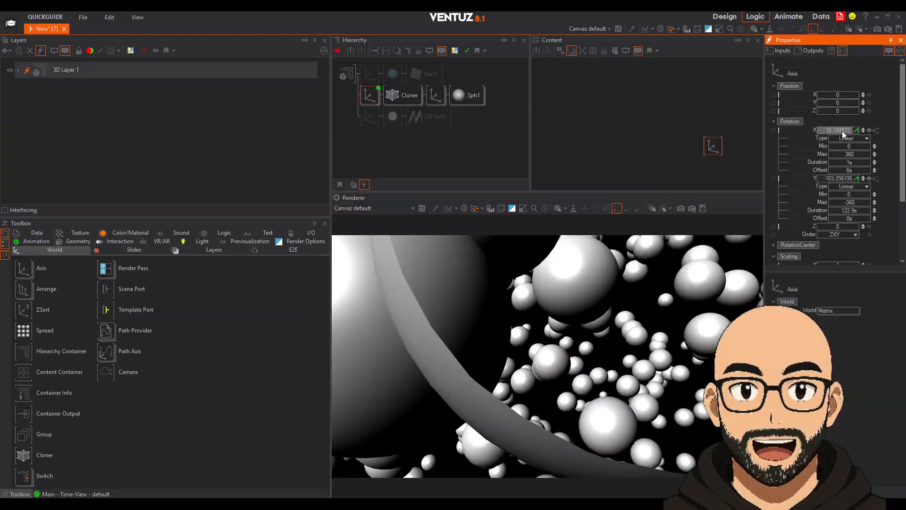
drag(874, 163, 870, 157)
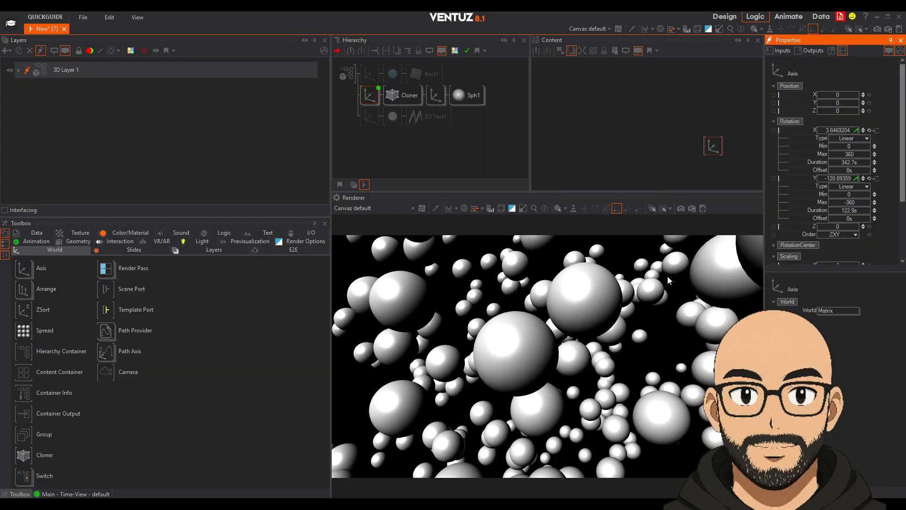
Set TranslateX to 86.7 in the Cloner's Noise modifier and raise its NoiseScaleAll to about 7.26
click(409, 96)
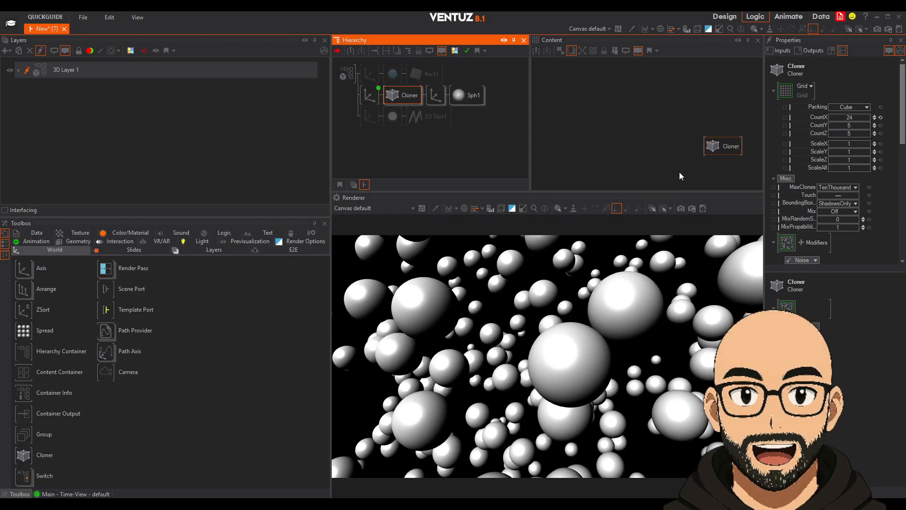
scroll(873, 189, down, 5)
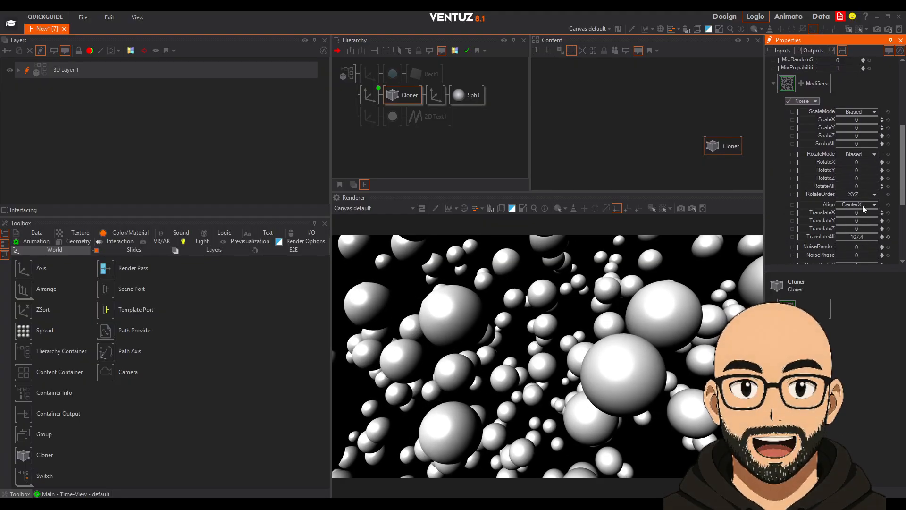
scroll(862, 205, down, 5)
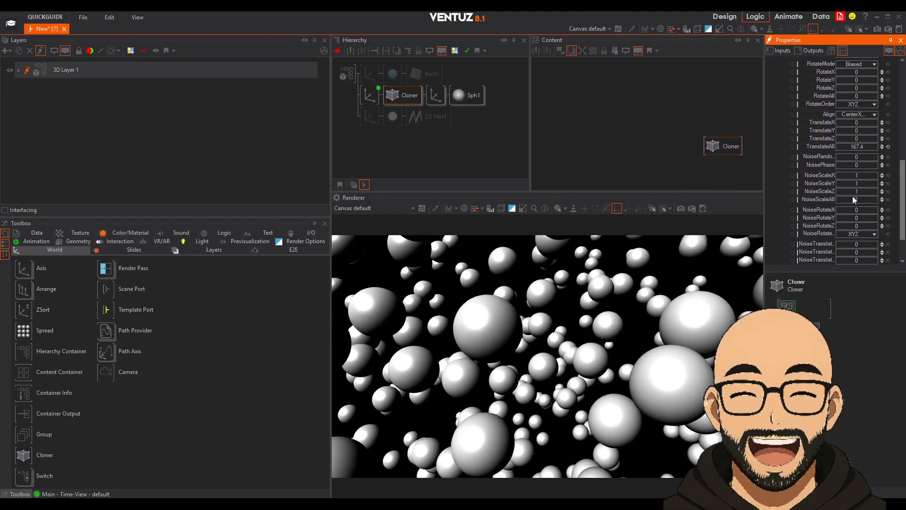
scroll(857, 203, up, 3)
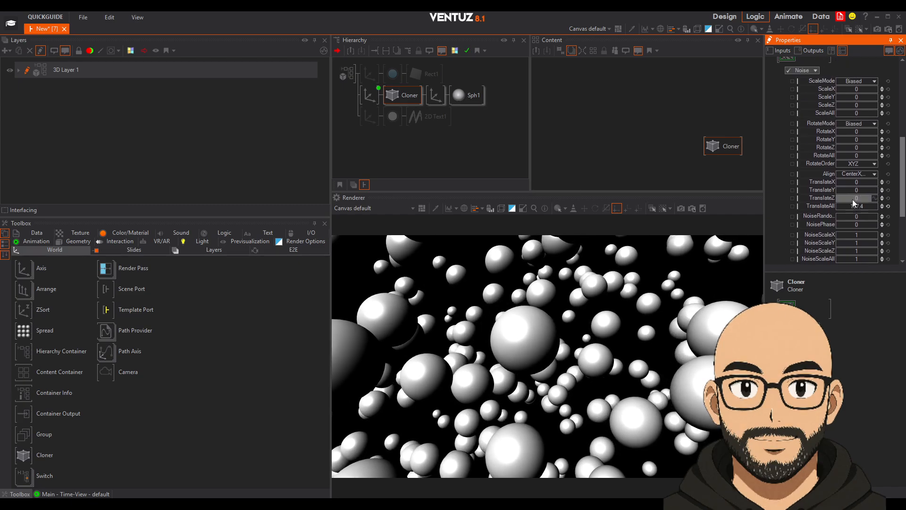
drag(855, 147, 875, 153)
click(888, 148)
scroll(848, 147, down, 2)
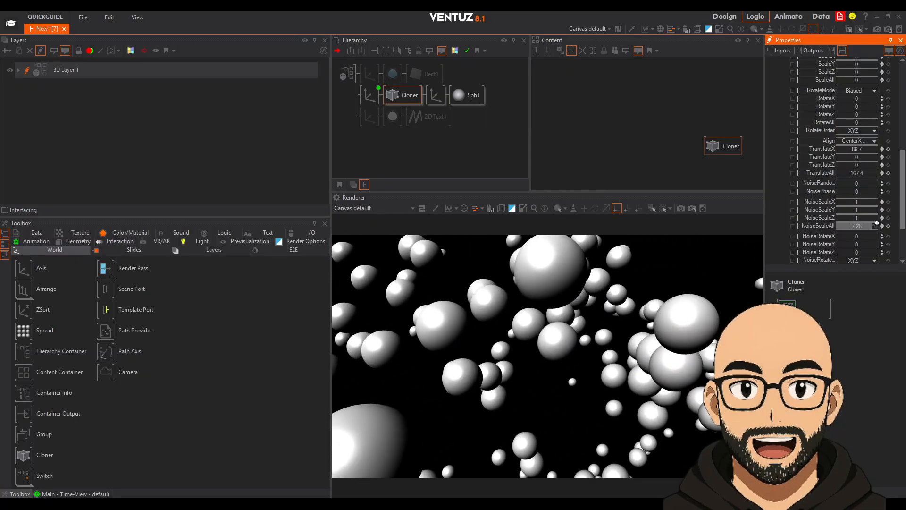
Animate the Noise modifier's NoiseScaleAll with Linear 1 and a duration of 50 s
click(873, 226)
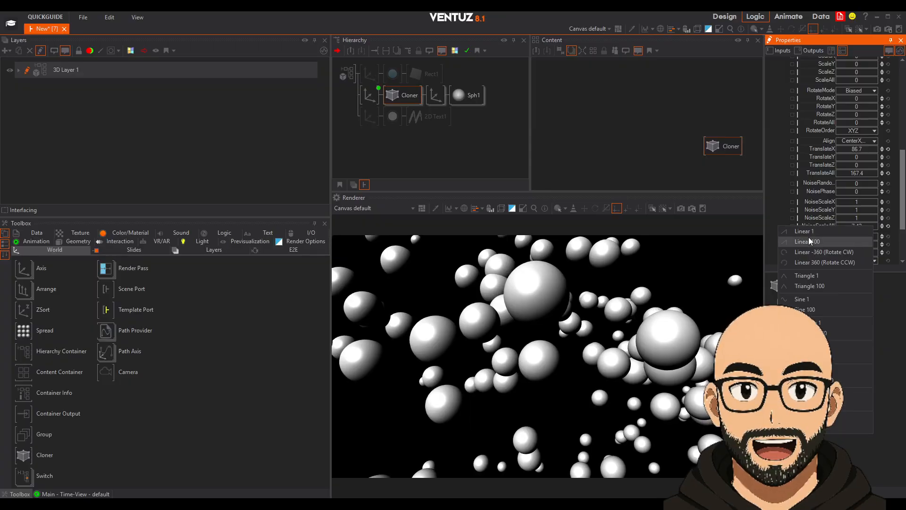
click(811, 232)
click(858, 228)
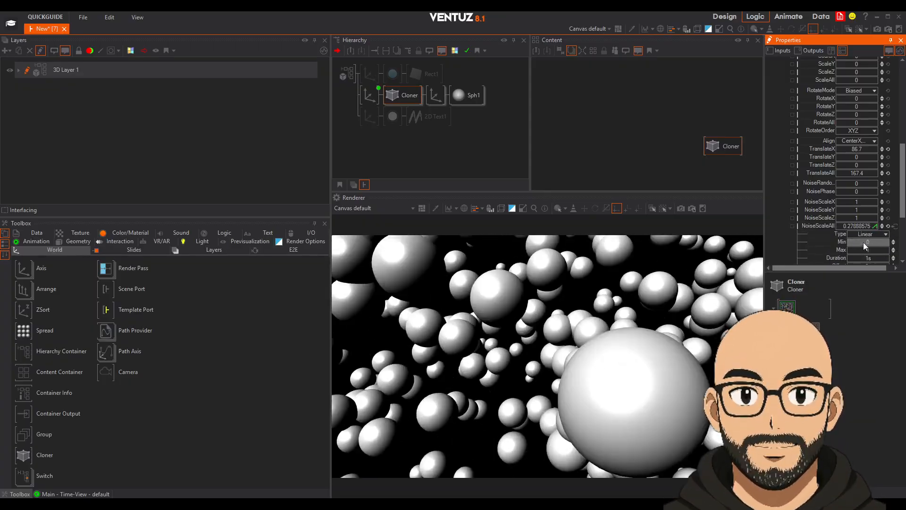
scroll(865, 245, down, 2)
click(860, 206)
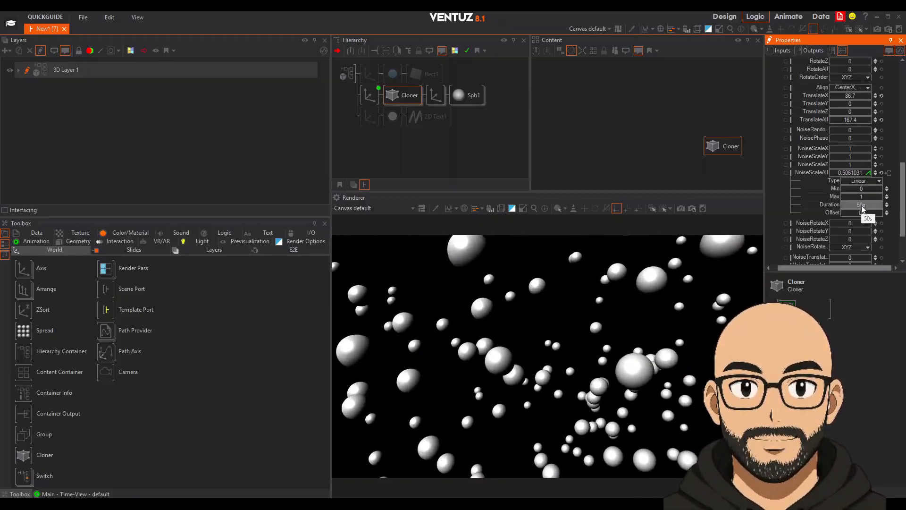
click(873, 205)
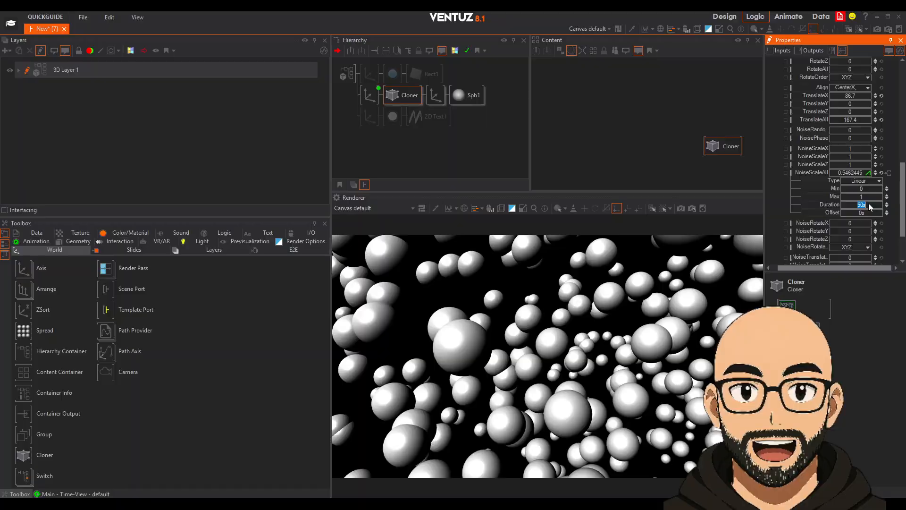
Try longer durations such as 500, 800 and 2500 s for the NoiseScaleAll animation
text(500)
key(Return)
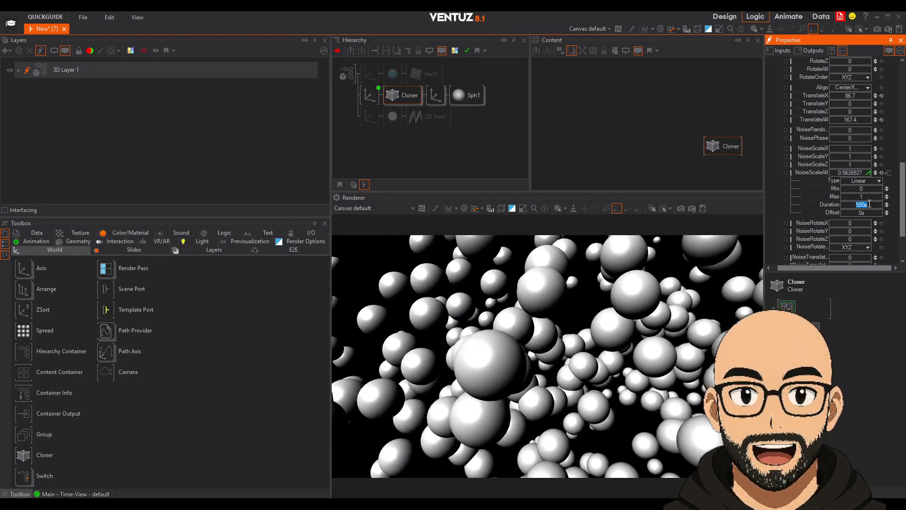
text(800)
key(Return)
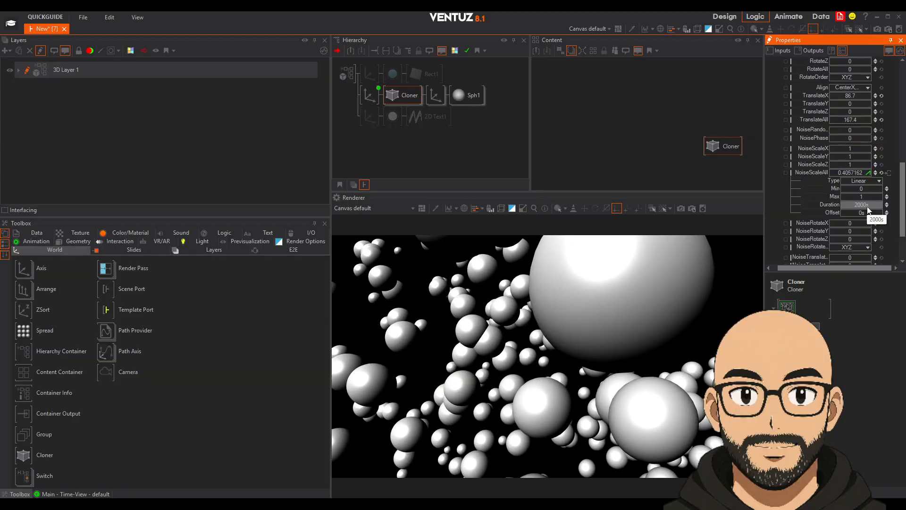
text(2500)
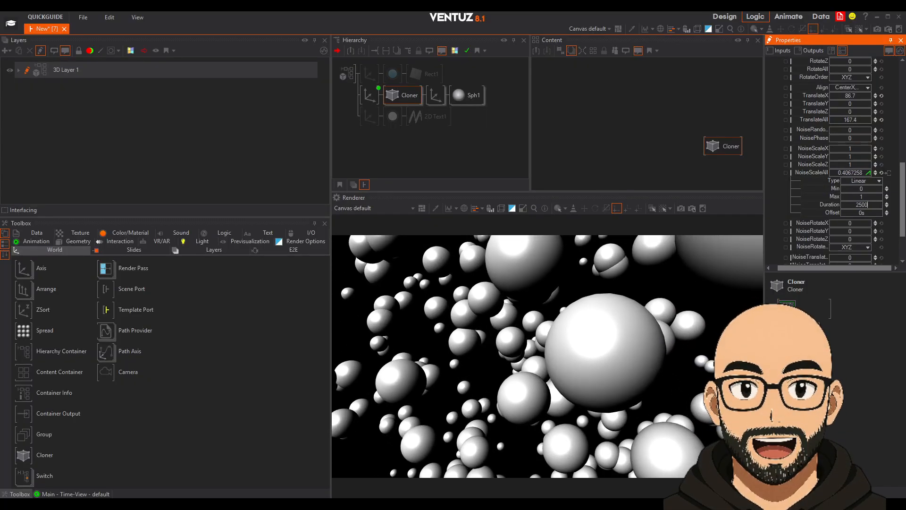
key(Return)
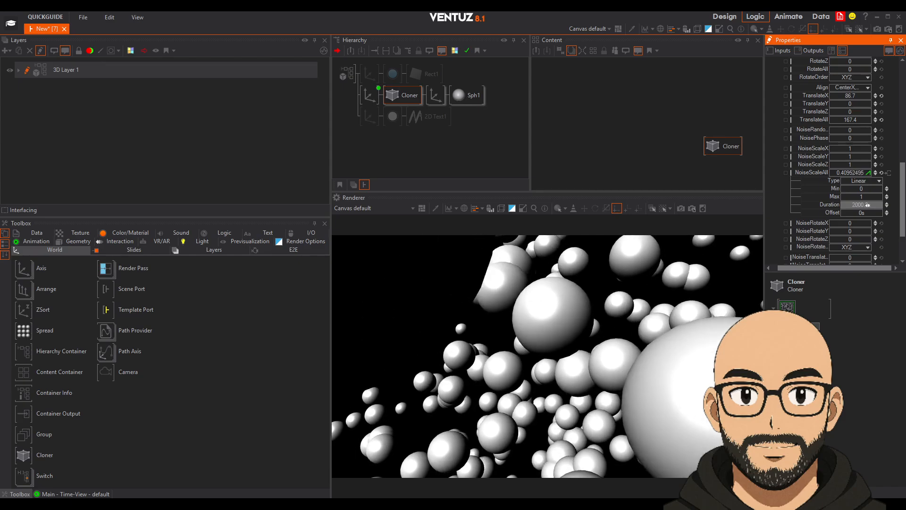
mouse_move(867, 204)
mouse_down()
mouse_move(855, 207)
mouse_move(886, 206)
mouse_move(868, 207)
mouse_move(879, 207)
mouse_up()
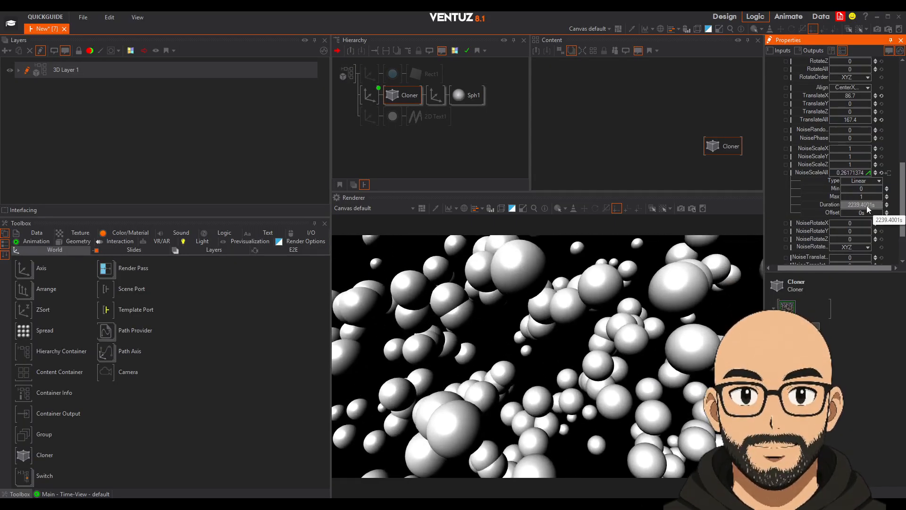
Set the duration of the Cloner's NoiseScaleAll animation to 2000 s
double_click(863, 204)
text(200)
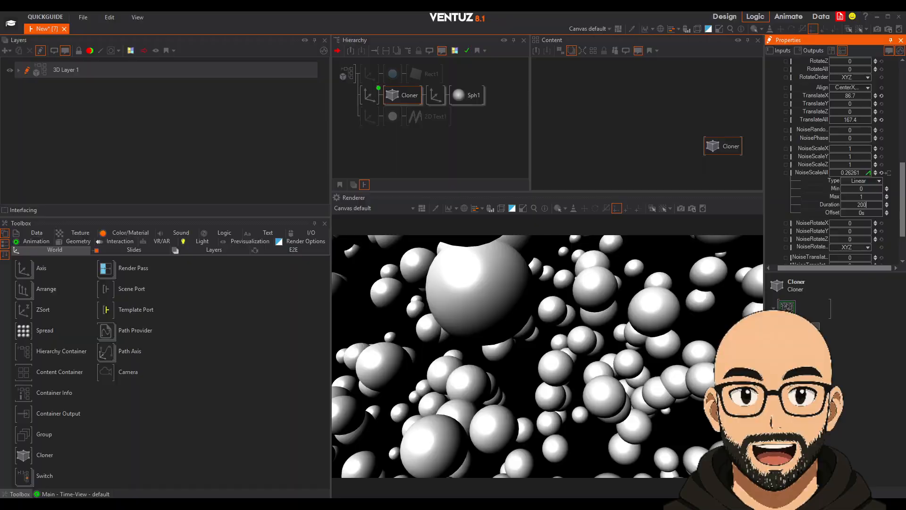
key(Return)
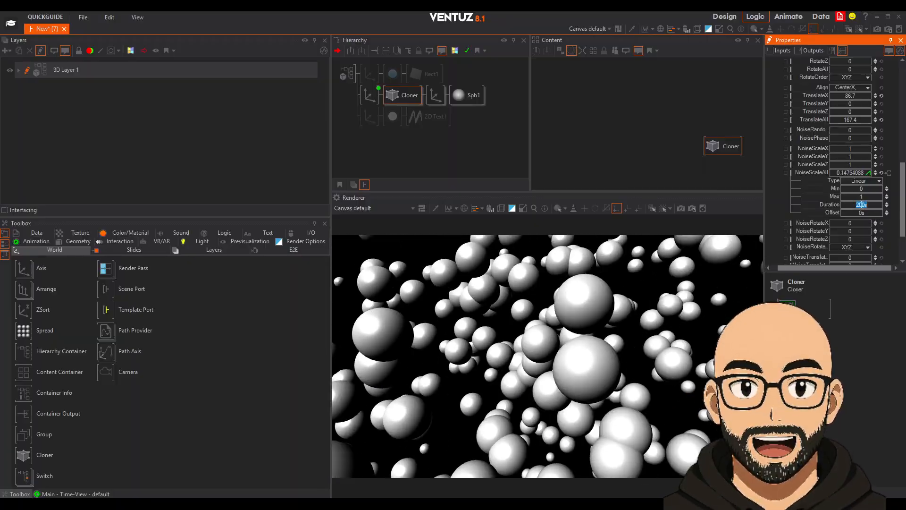
text(2000)
key(Return)
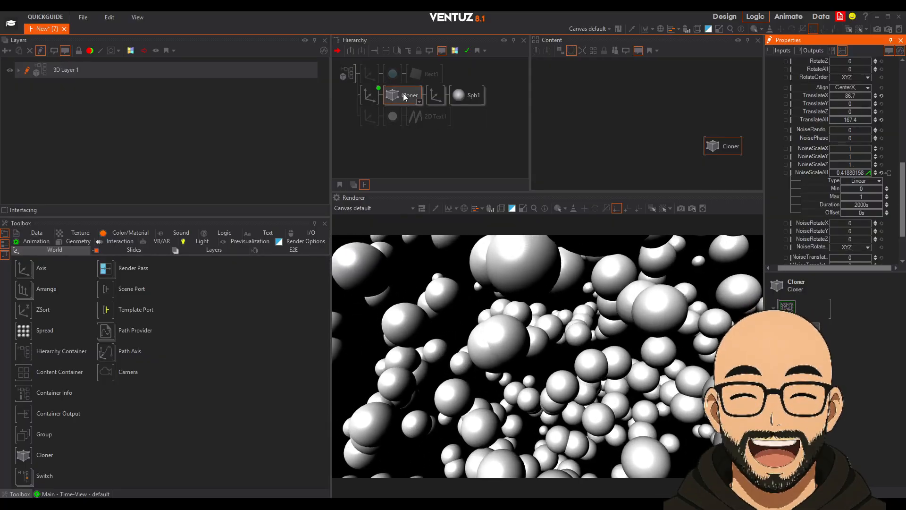
click(404, 96)
click(872, 174)
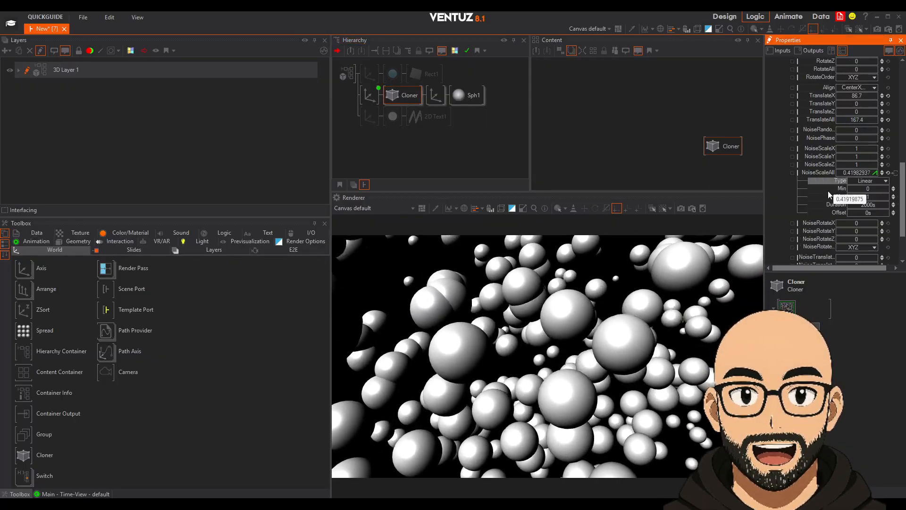
Insert an Effect FX node in front of the Cloner's rotating axis
click(370, 95)
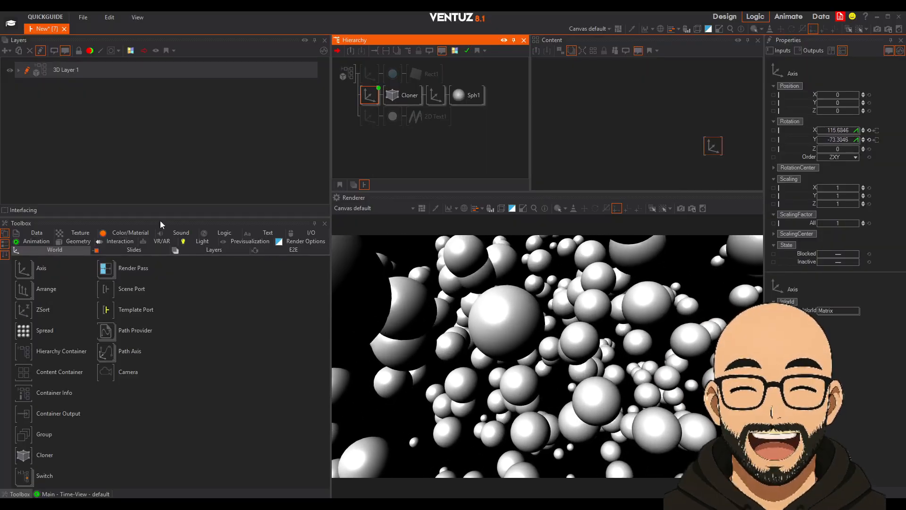
click(289, 241)
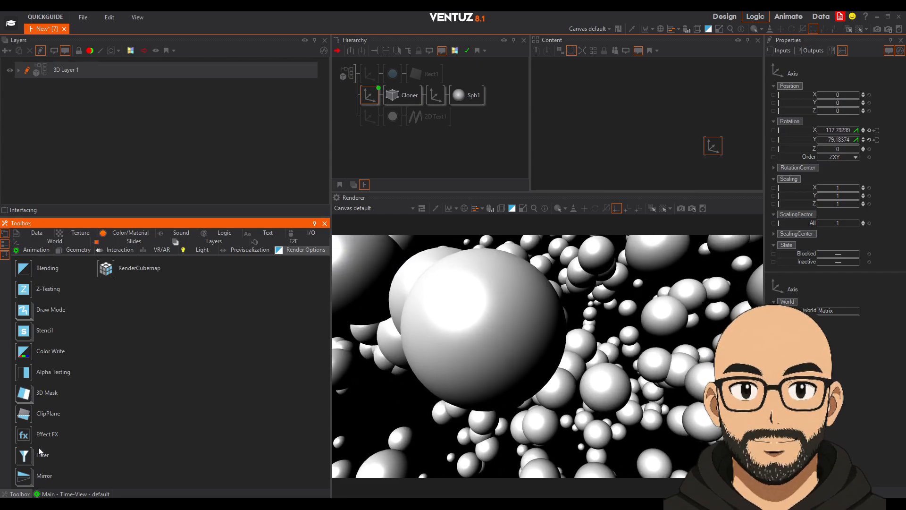
drag(23, 432, 328, 291)
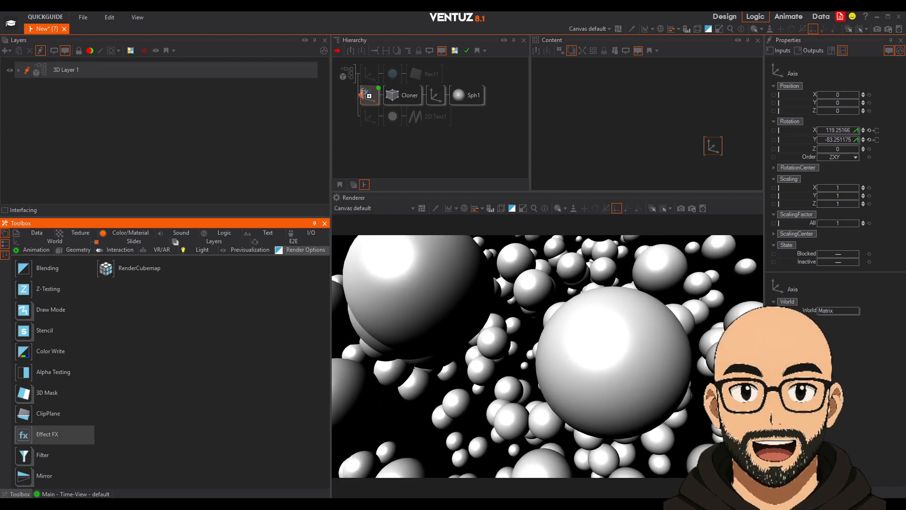
drag(365, 97, 367, 96)
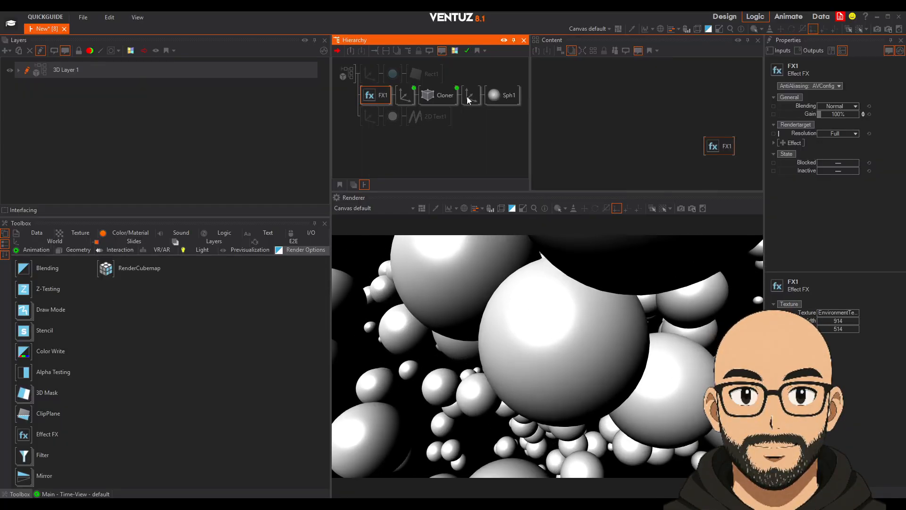
Unblock the gradient background's axis and put both the background and the Cloner branches under the Effect FX node
click(368, 75)
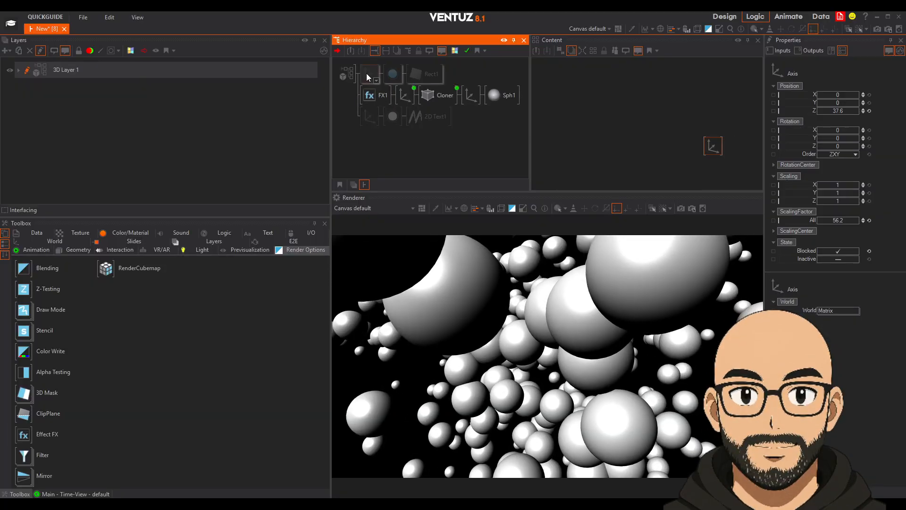
key(b)
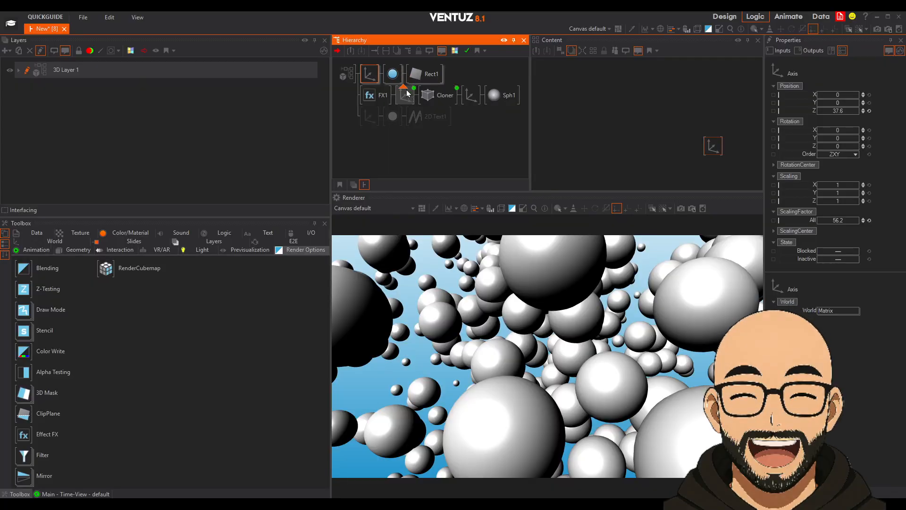
drag(407, 93, 369, 74)
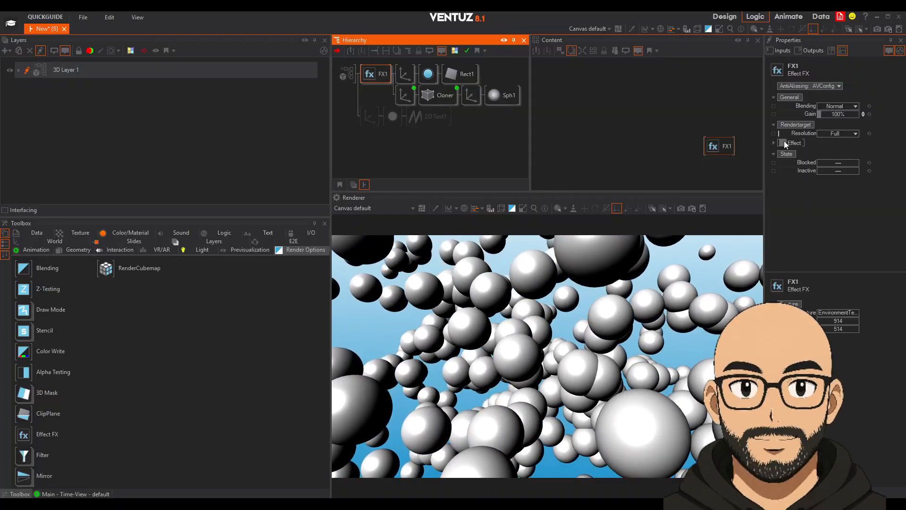
Add a Blur effect to the FX node and set its diameter to 22 percent
click(783, 143)
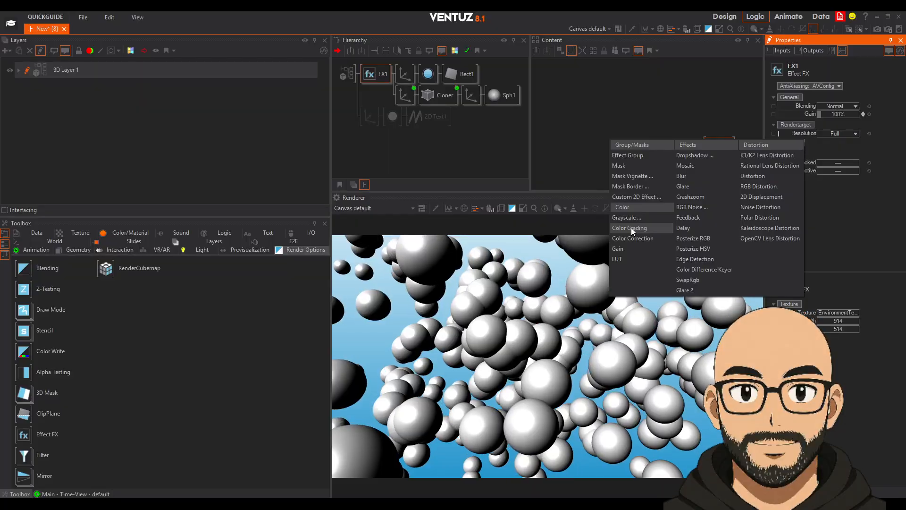
click(681, 177)
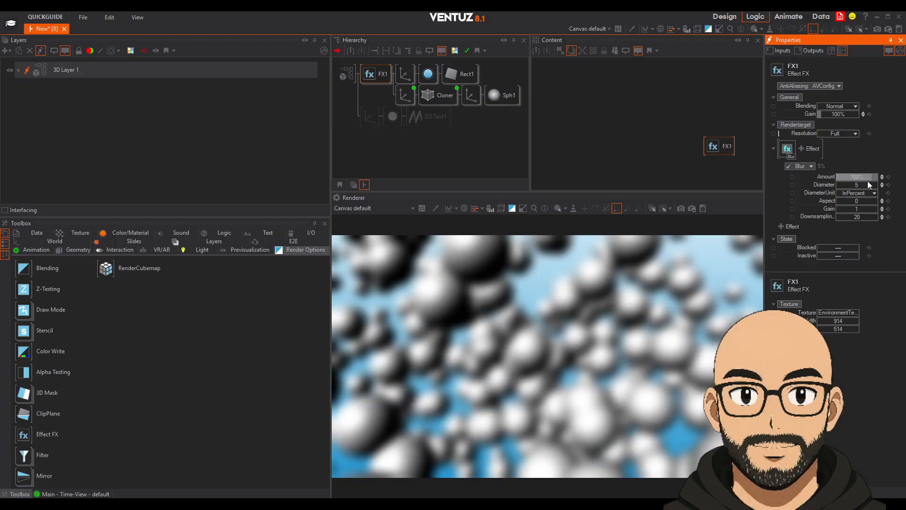
double_click(861, 184)
text(2)
key(Return)
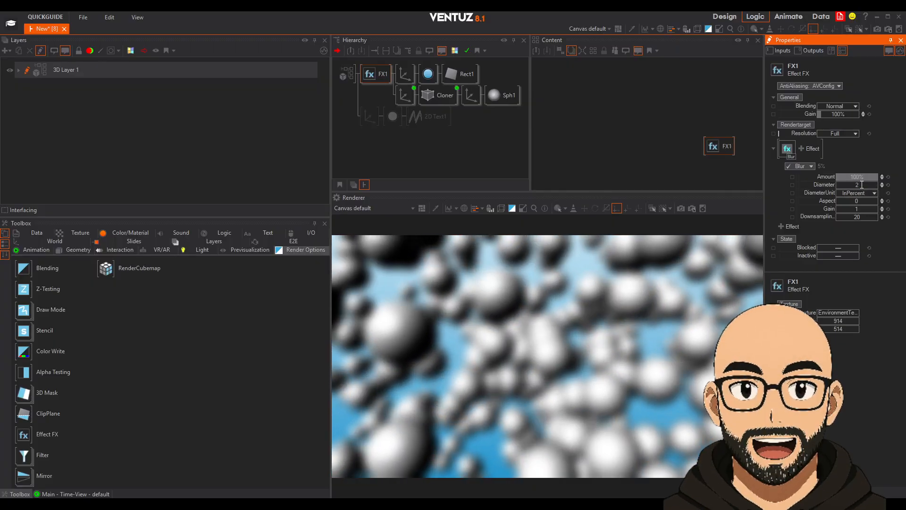
text(2)
key(Return)
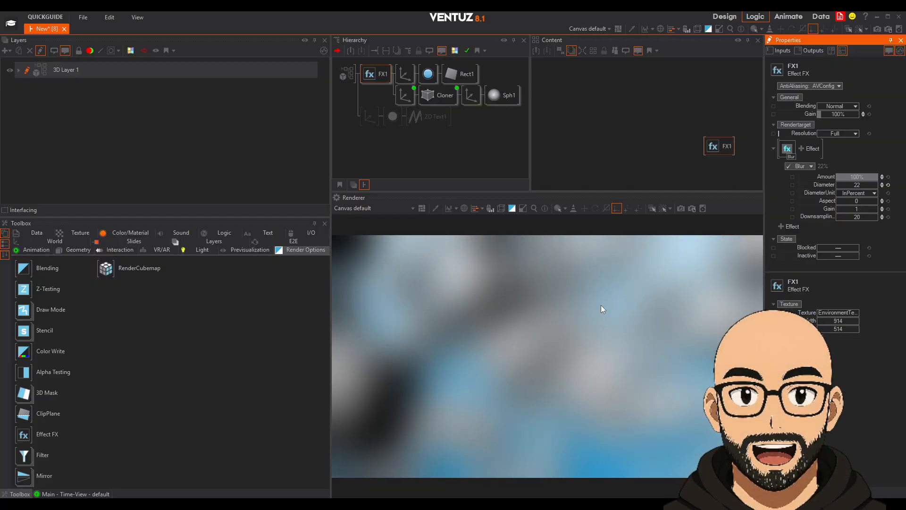
Move the blue gradient material directly behind the FX node so it covers both the rectangle and the cloned spheres
click(434, 76)
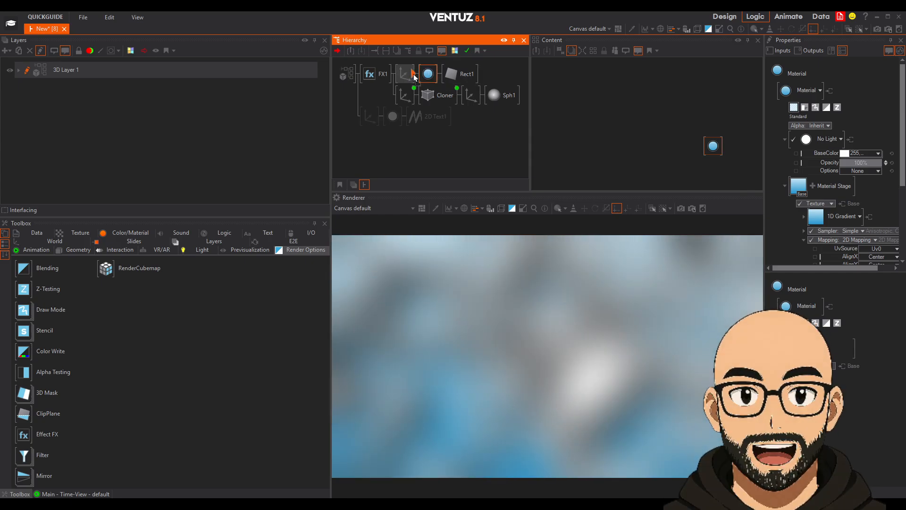
drag(397, 78, 397, 77)
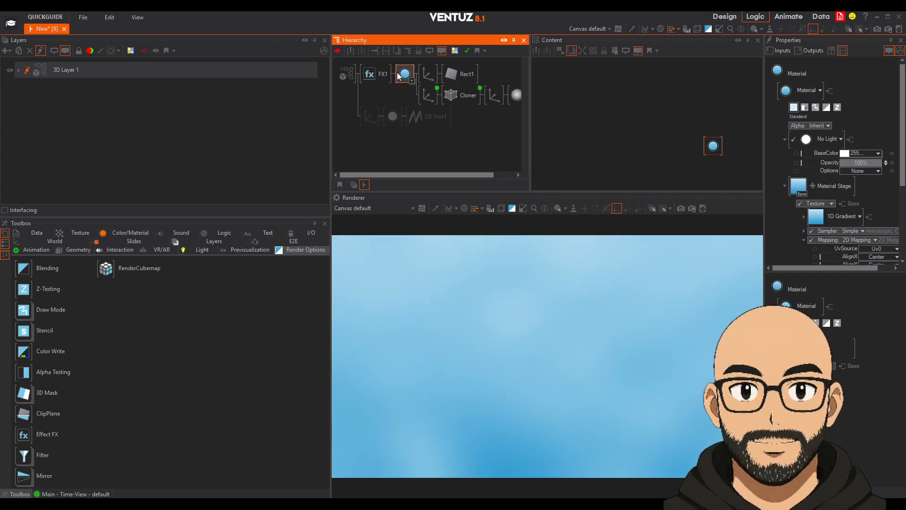
Replace the shared background material's blue 1D gradient with the rainbow gradient preset
middle_drag(857, 219, 841, 145)
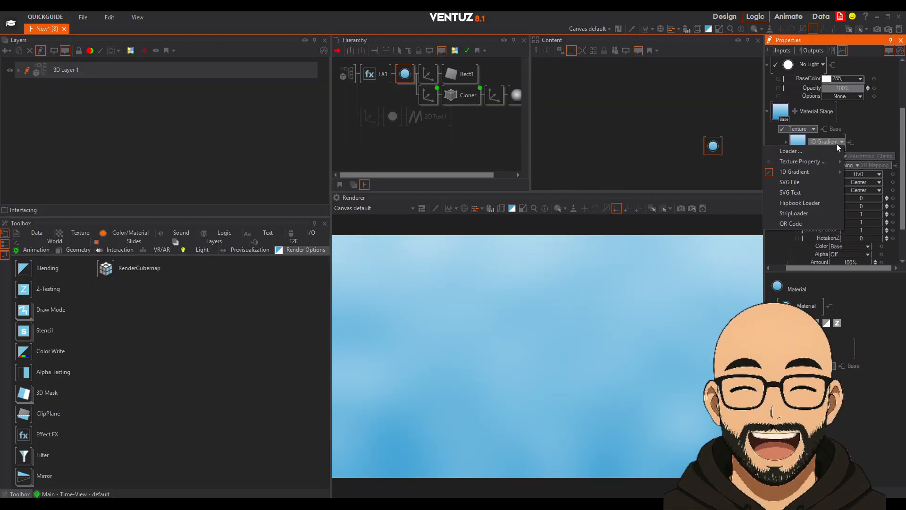
mouse_move(809, 172)
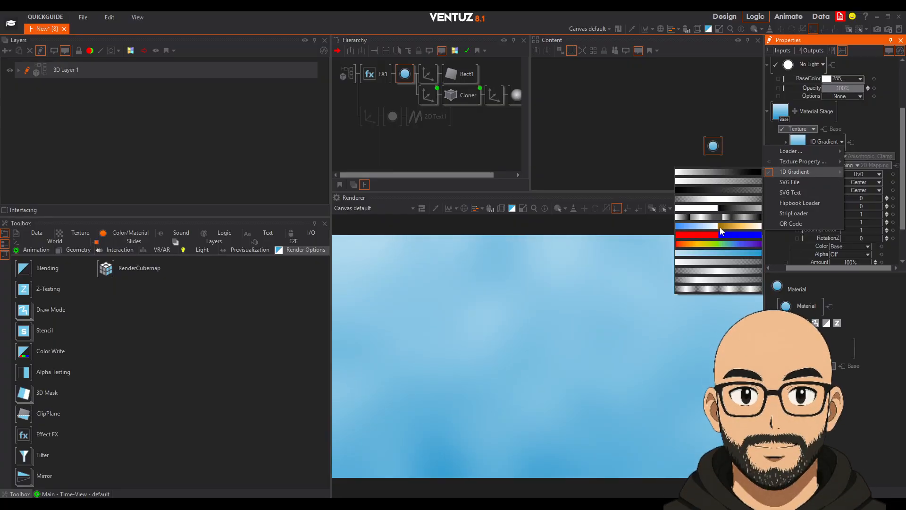
click(706, 244)
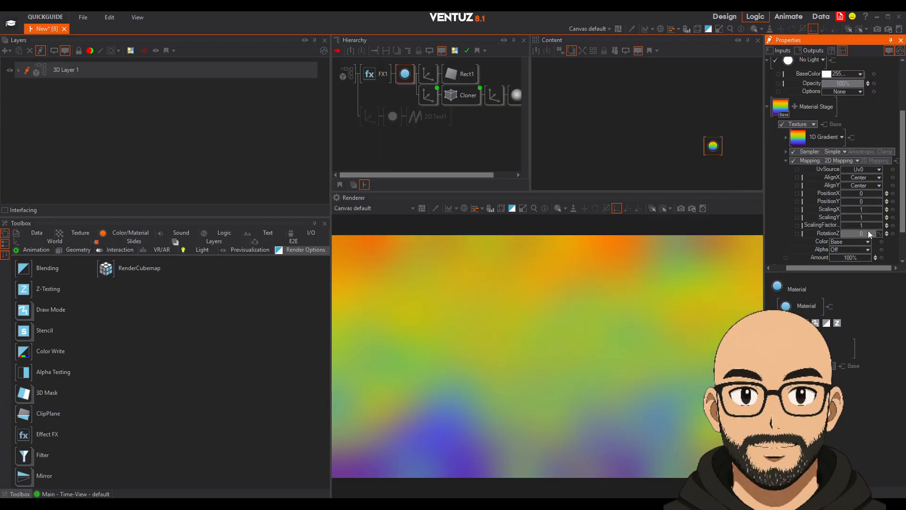
Change the material's texture mapping to Triplanar in model space and shift it to about -0.72 in Y and 3.3 in Z
scroll(868, 231, down, 1)
click(855, 143)
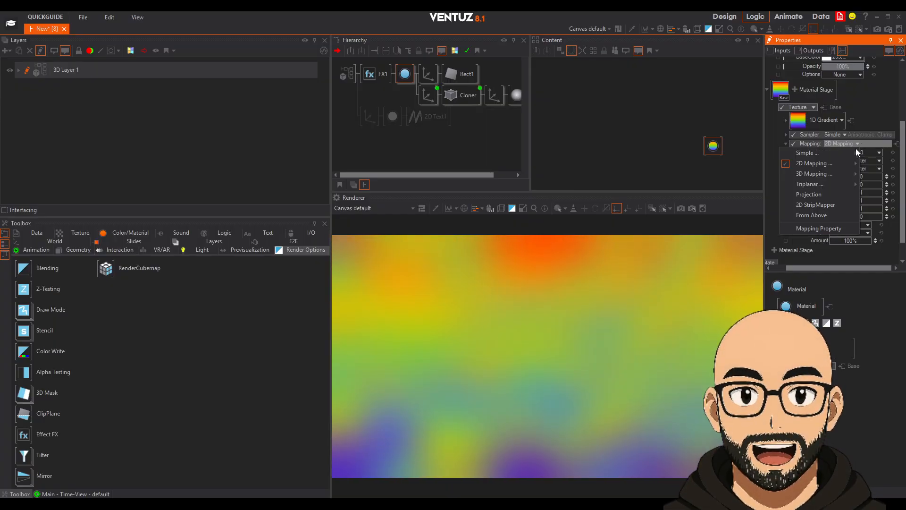
mouse_move(827, 155)
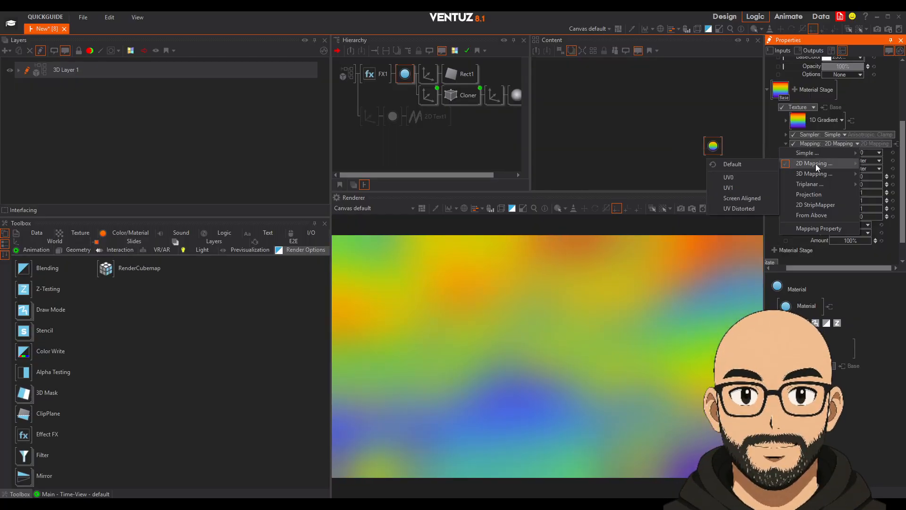
mouse_move(807, 183)
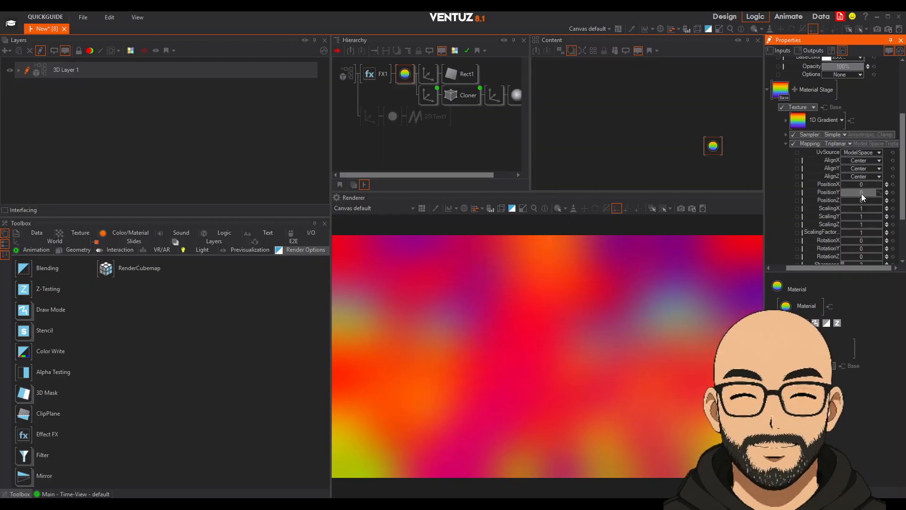
mouse_move(863, 193)
mouse_down()
mouse_move(881, 189)
mouse_move(856, 192)
mouse_move(857, 201)
mouse_move(870, 198)
mouse_up()
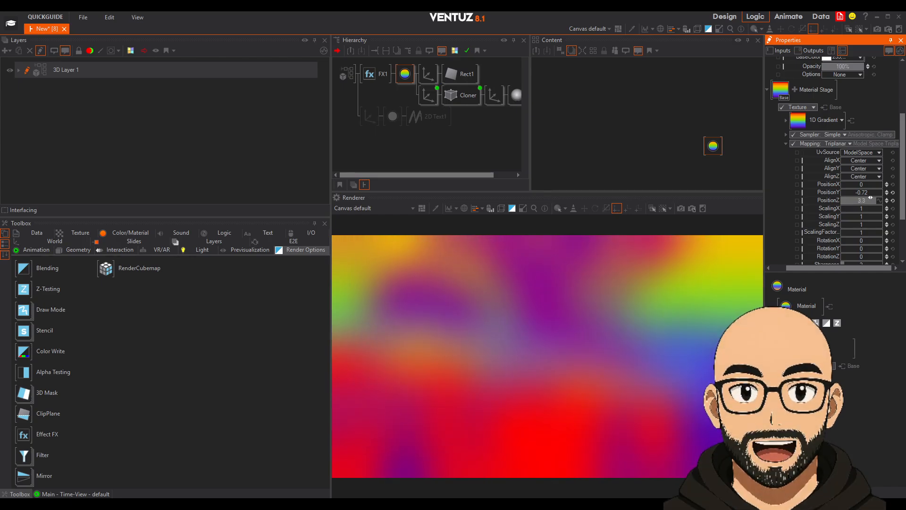
Move the Cloner's rotating axis to a Z position of 6.5
click(429, 96)
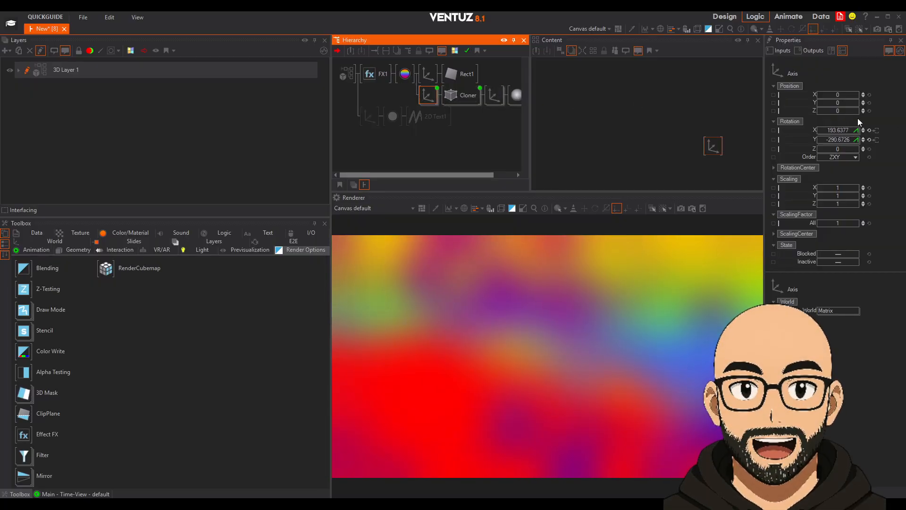
drag(857, 111, 818, 113)
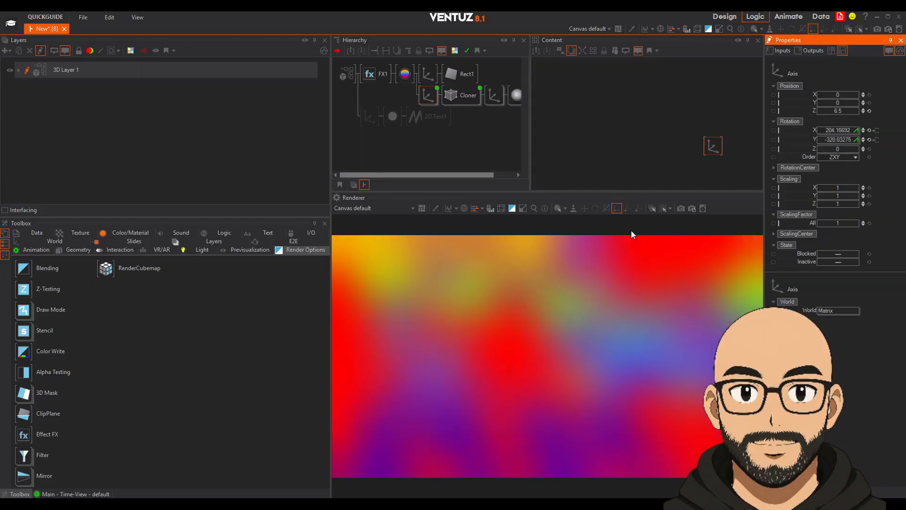
Adjust the rainbow material's triplanar mapping to position X 0.7, Y -0.64, Z 13.96 and Y scaling 0.91
click(405, 74)
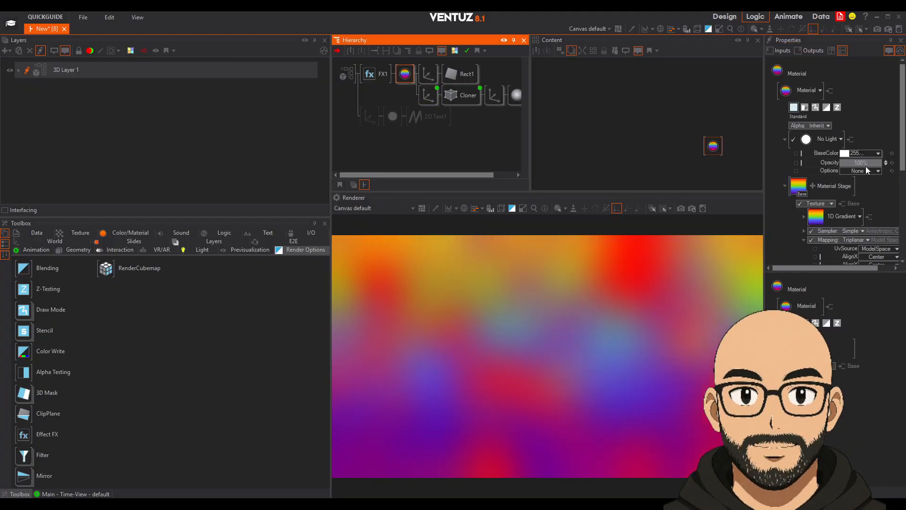
scroll(831, 199, down, 3)
mouse_move(866, 170)
mouse_down()
mouse_move(853, 169)
mouse_move(871, 170)
mouse_move(856, 178)
mouse_move(864, 178)
mouse_move(871, 163)
mouse_up()
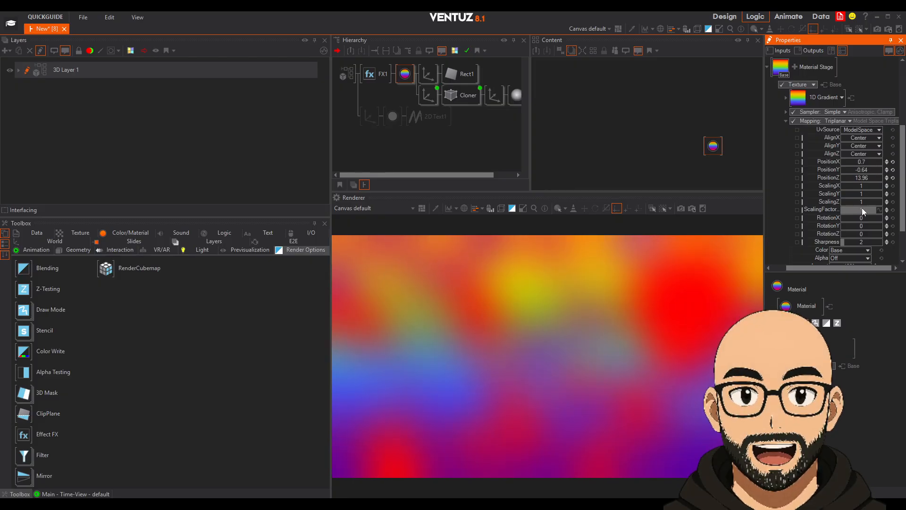
mouse_move(862, 194)
mouse_down()
mouse_move(839, 196)
mouse_move(869, 192)
mouse_up()
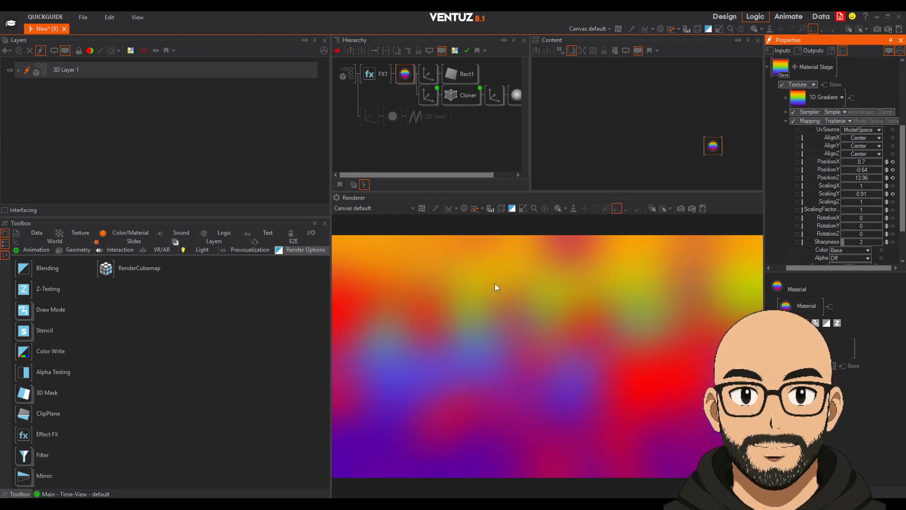
Add and tune a Glare effect on the FX node, and set the Blur diameter to 28.1 percent
click(376, 73)
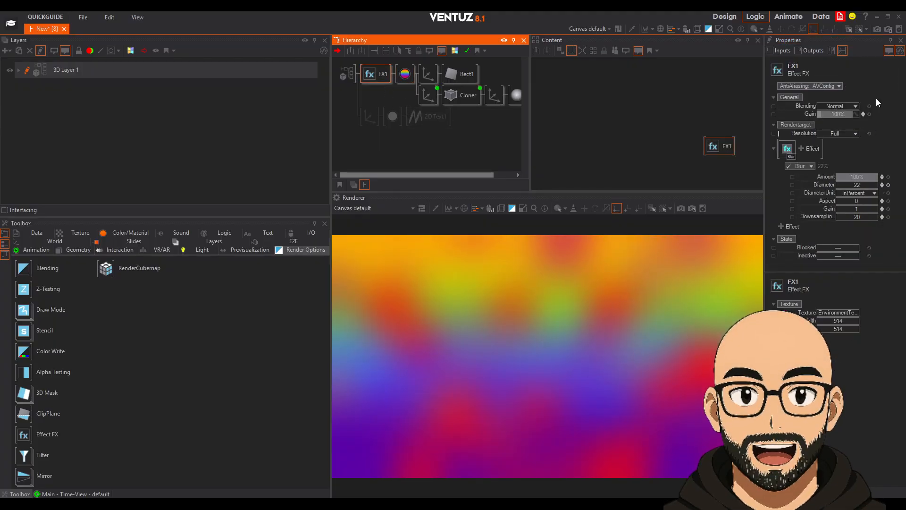
click(810, 148)
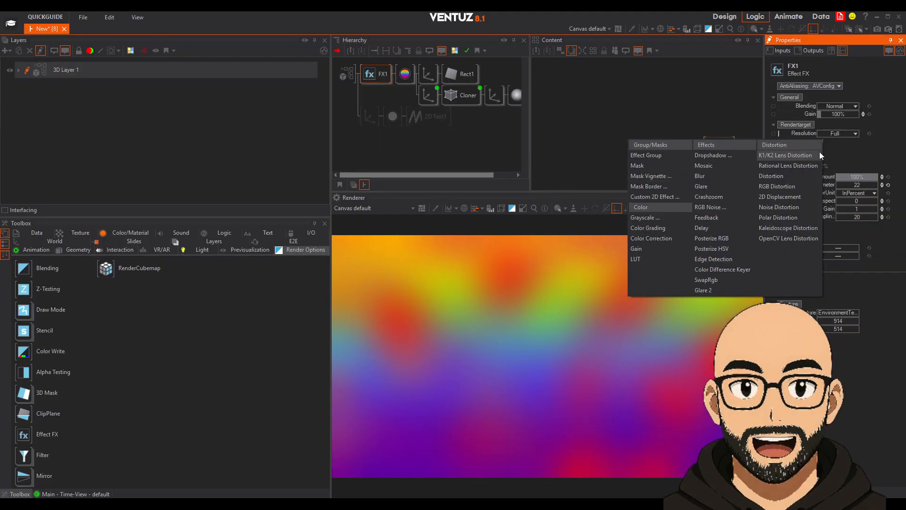
click(708, 185)
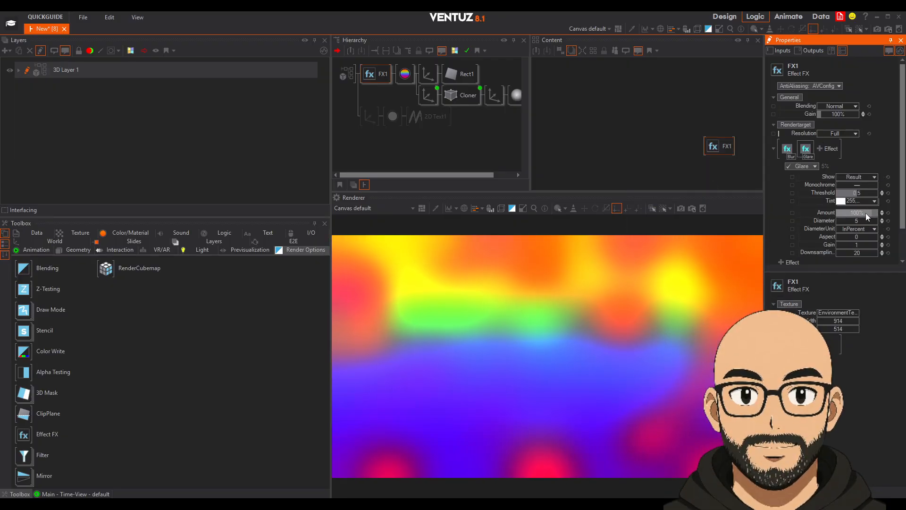
mouse_move(866, 213)
mouse_down()
mouse_move(836, 211)
mouse_move(876, 219)
mouse_up()
click(787, 148)
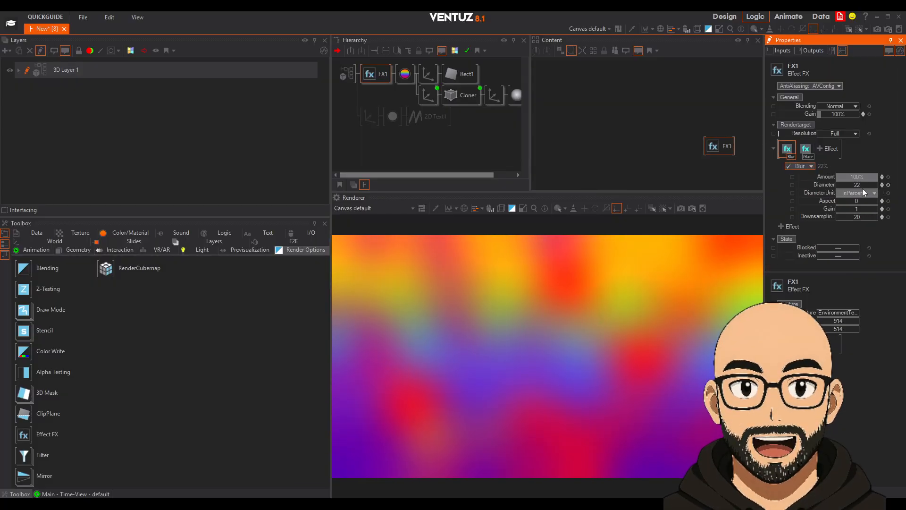
mouse_move(861, 185)
mouse_down()
mouse_move(849, 186)
mouse_move(867, 187)
mouse_up()
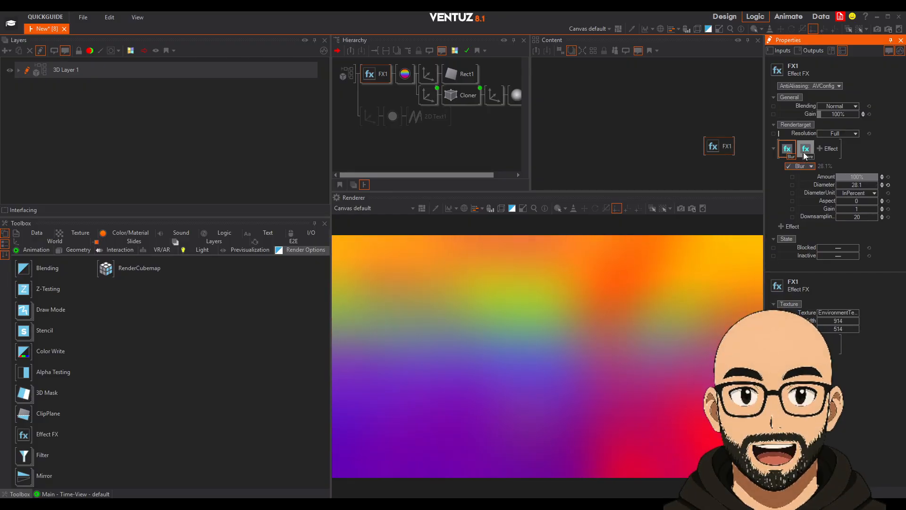
Add an RGB Noise effect to the FX node and set its amount to 5 percent
click(819, 148)
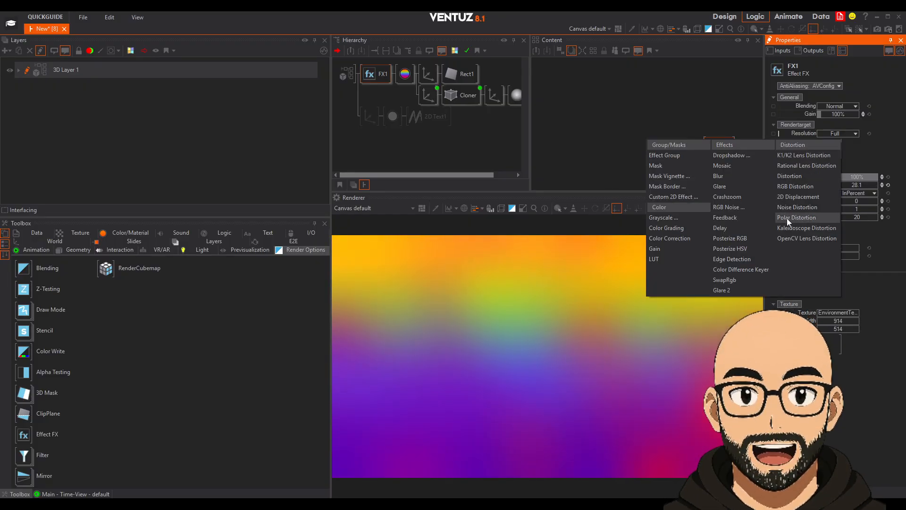
click(729, 207)
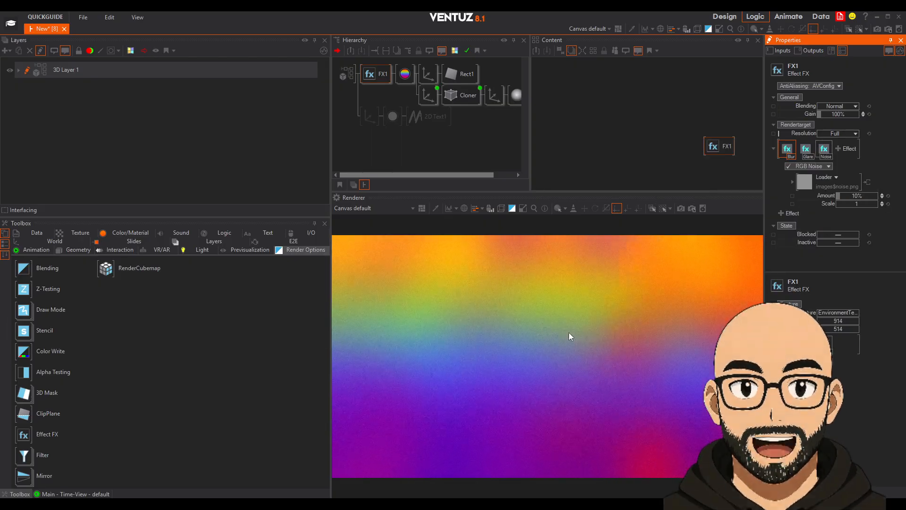
click(858, 195)
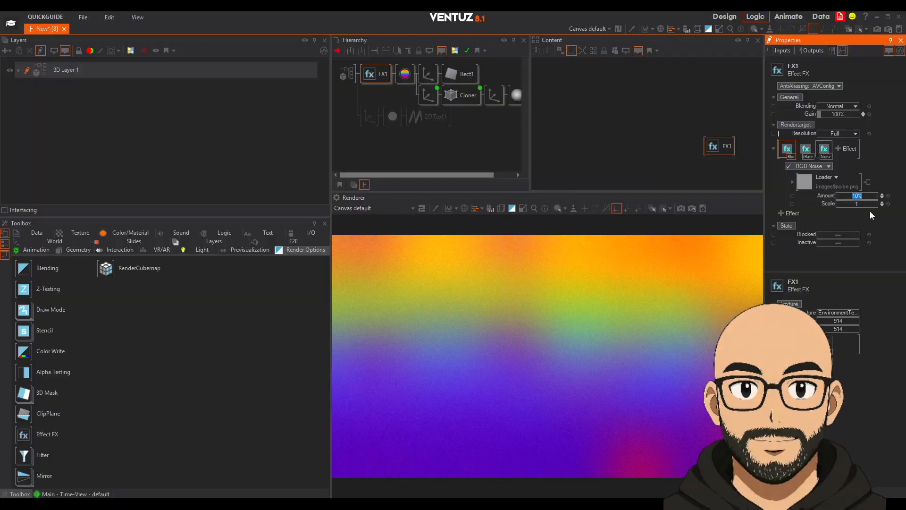
text(5)
key(Return)
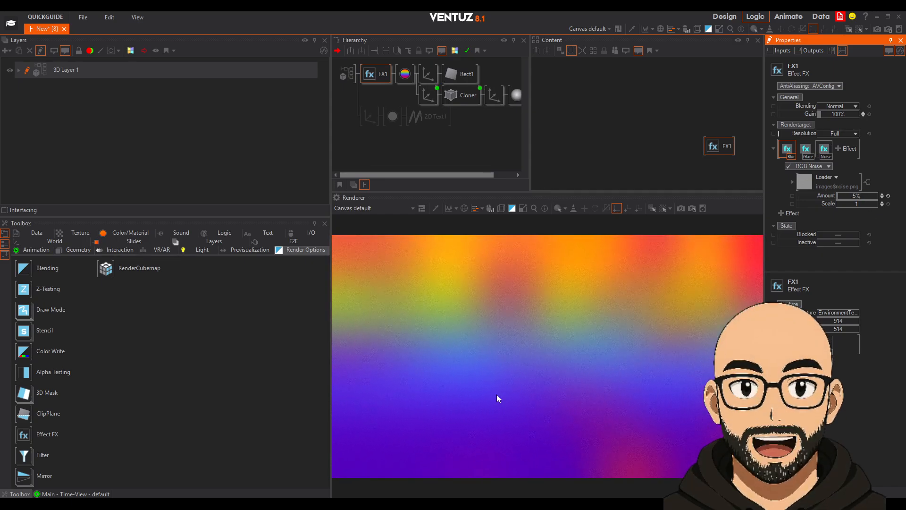
Switch the shared material's 1D gradient to the blue and gold horizon preset
click(405, 74)
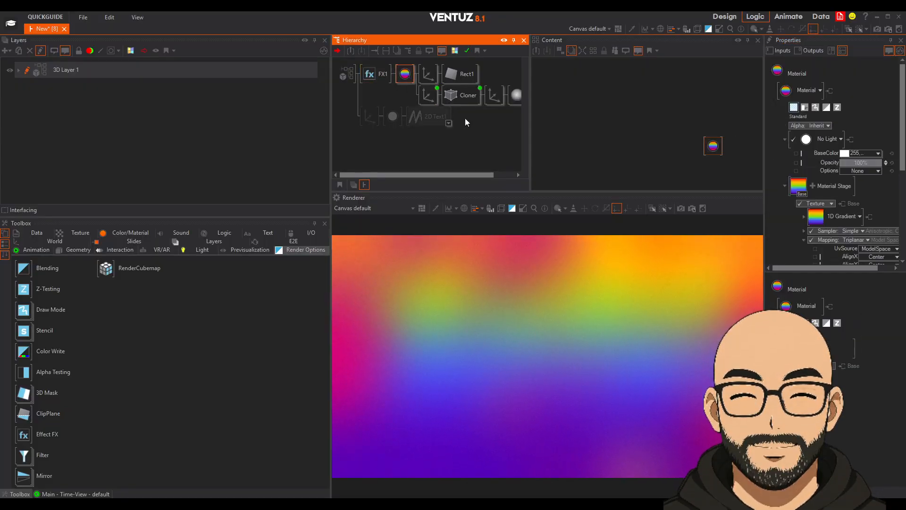
scroll(832, 164, down, 2)
click(846, 175)
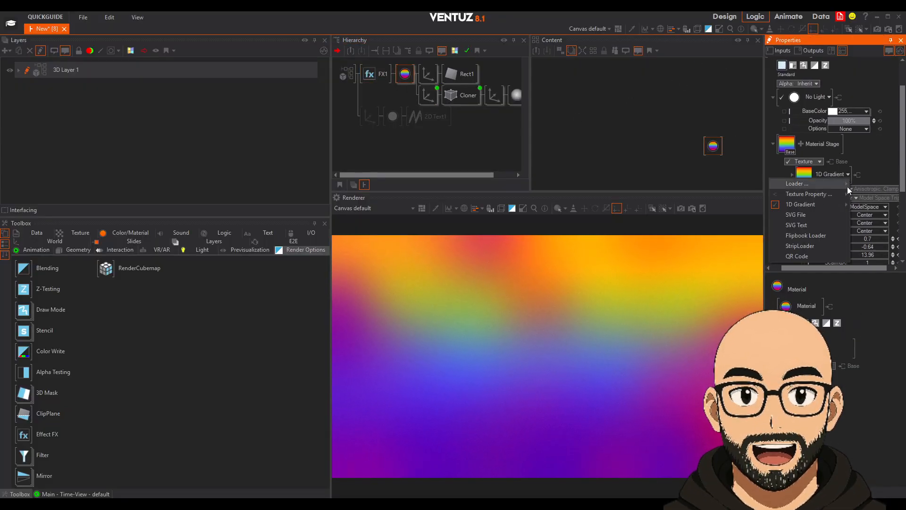
mouse_move(822, 204)
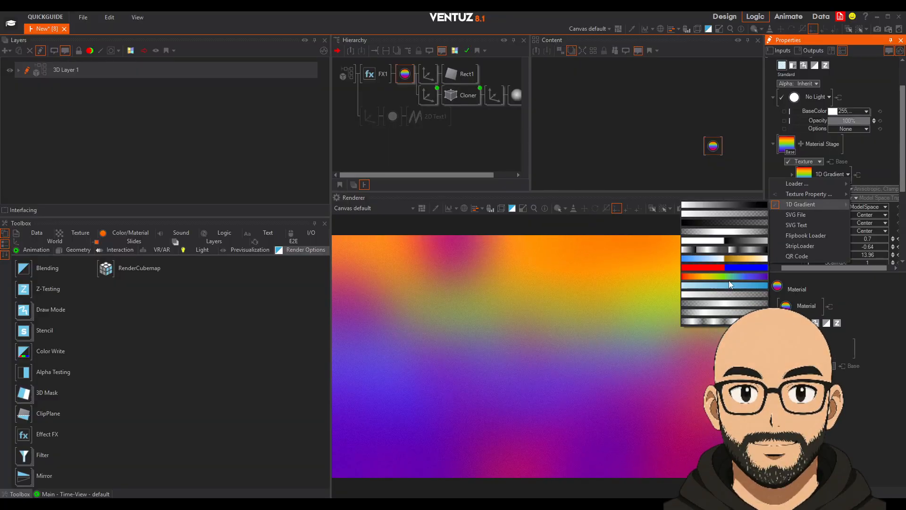
click(737, 259)
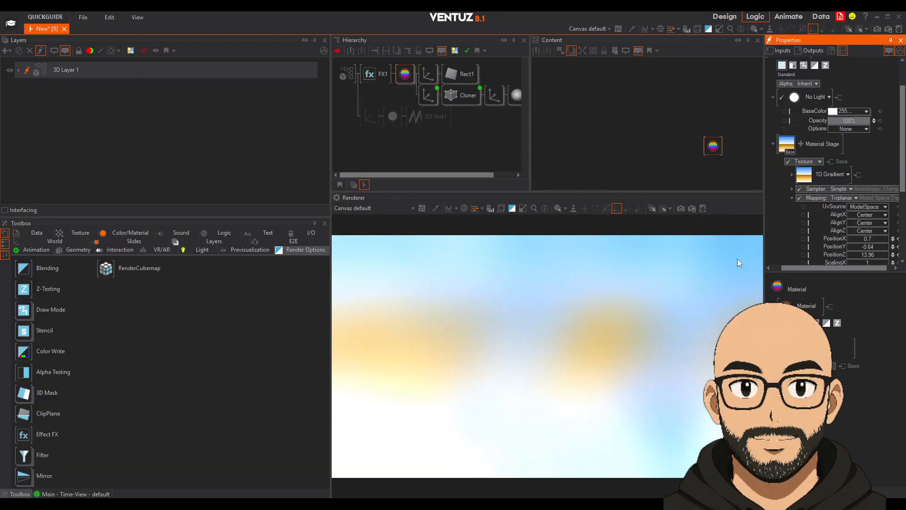
Reset the material mapping's position and Y scaling, and shift the gradient to -0.26 in Y and -1.9 in Z
scroll(834, 216, down, 2)
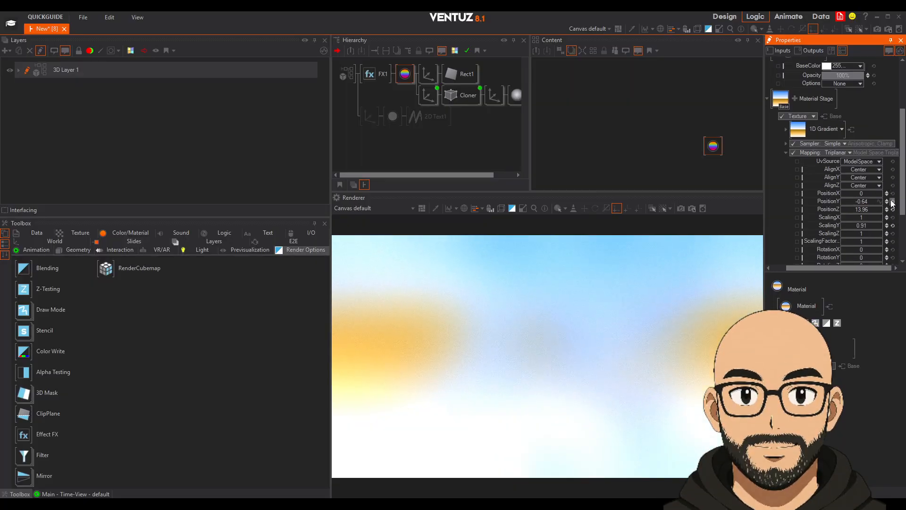
click(892, 201)
click(892, 209)
click(893, 225)
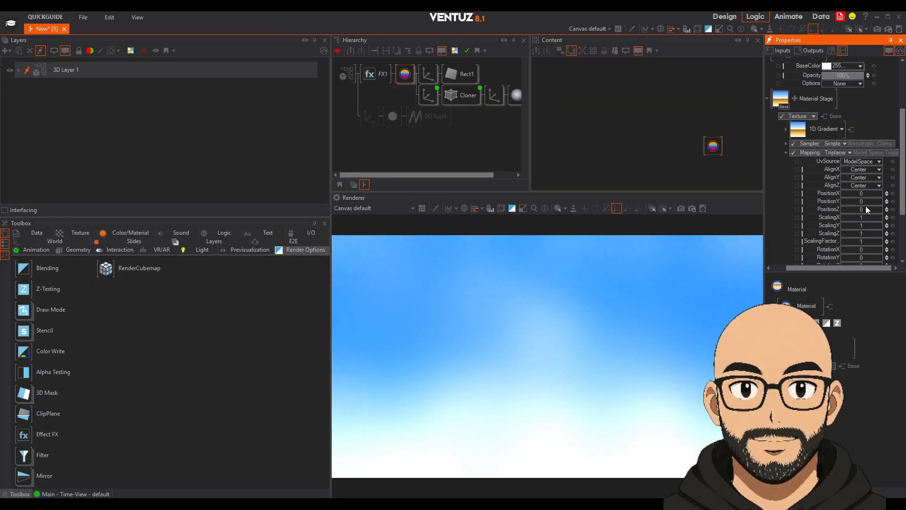
drag(860, 202, 859, 202)
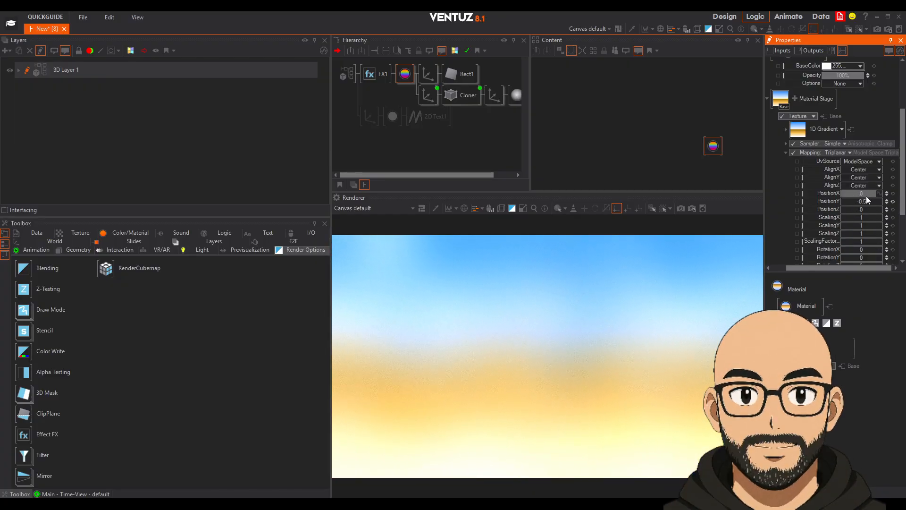
mouse_move(860, 207)
mouse_down()
mouse_move(871, 206)
mouse_move(851, 203)
mouse_up()
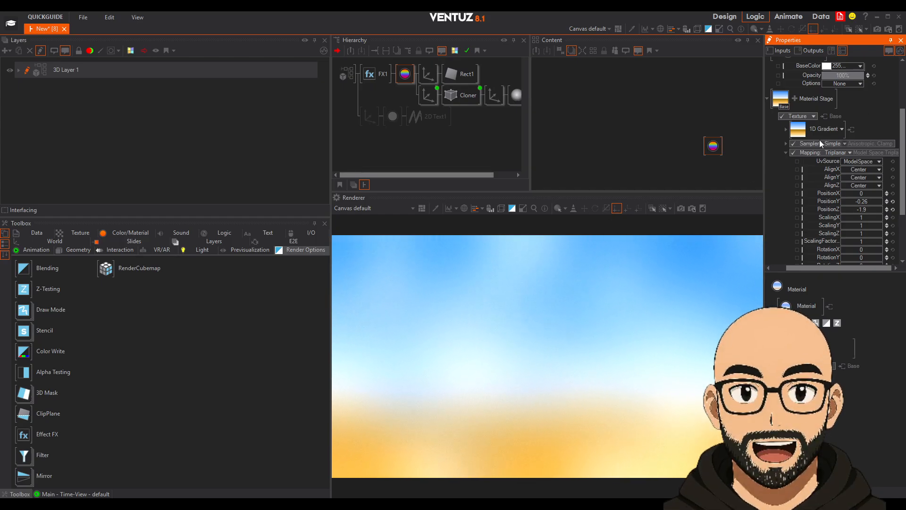
Change the material's 1D gradient to the red and blue preset
click(841, 129)
mouse_move(813, 160)
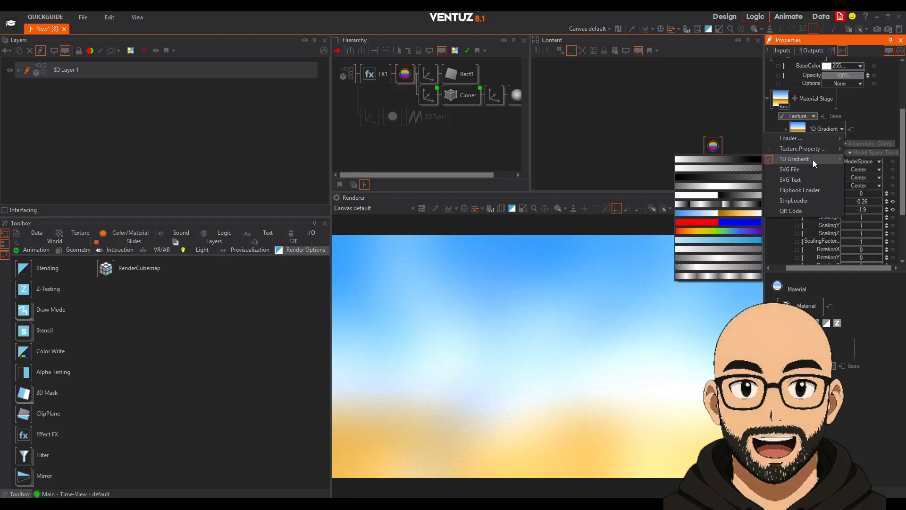
click(716, 224)
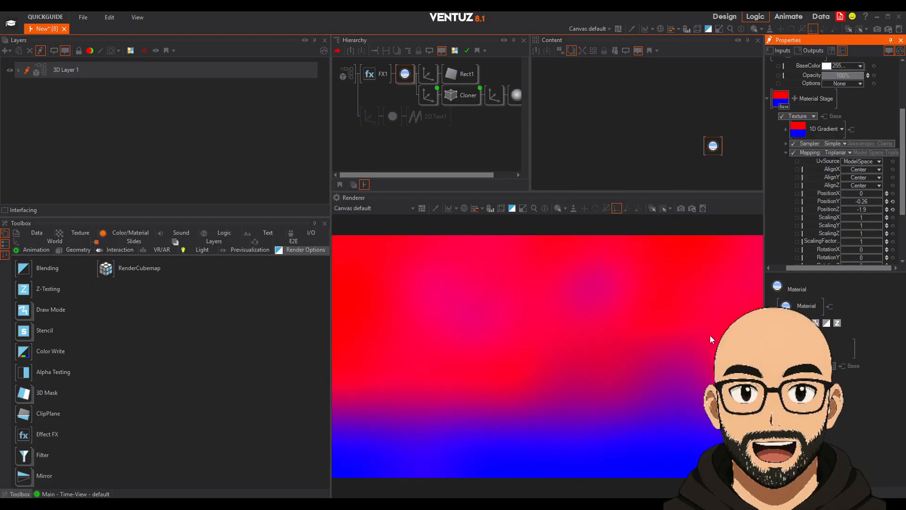
Offset the triplanar mapping to -0.6 in Y and -12.62 in Z, with scaling -0.26, -0.06 and 2.24 and a scaling factor of -1
click(892, 202)
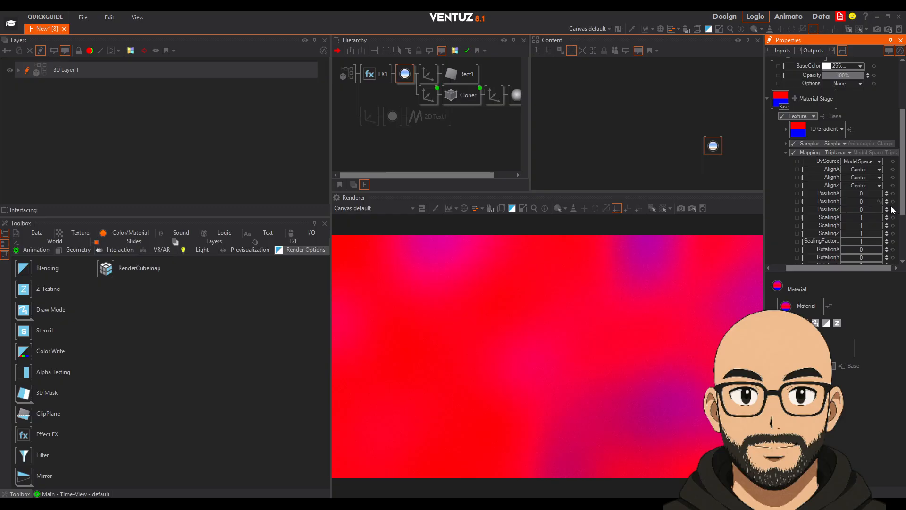
scroll(856, 222, down, 1)
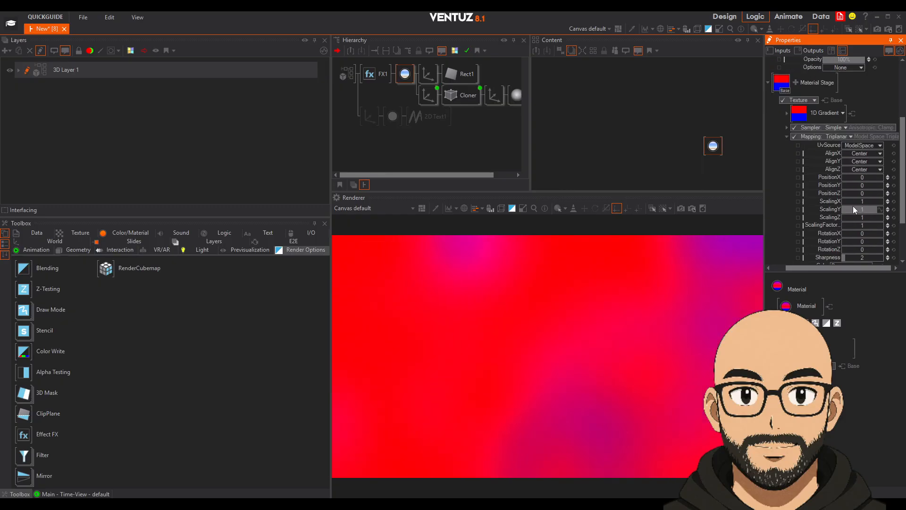
mouse_move(865, 194)
mouse_down()
mouse_move(842, 193)
mouse_move(859, 193)
mouse_up()
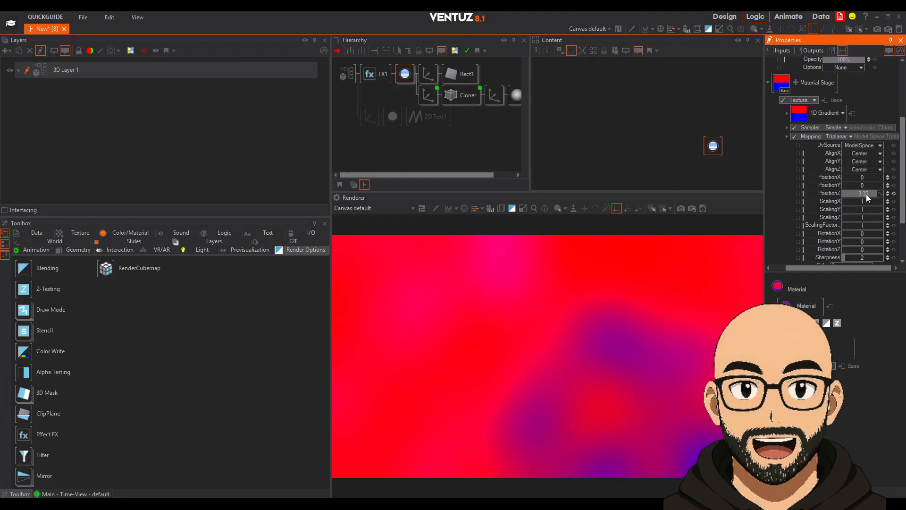
mouse_move(866, 194)
mouse_down()
mouse_move(842, 192)
mouse_move(866, 191)
mouse_move(866, 182)
mouse_up()
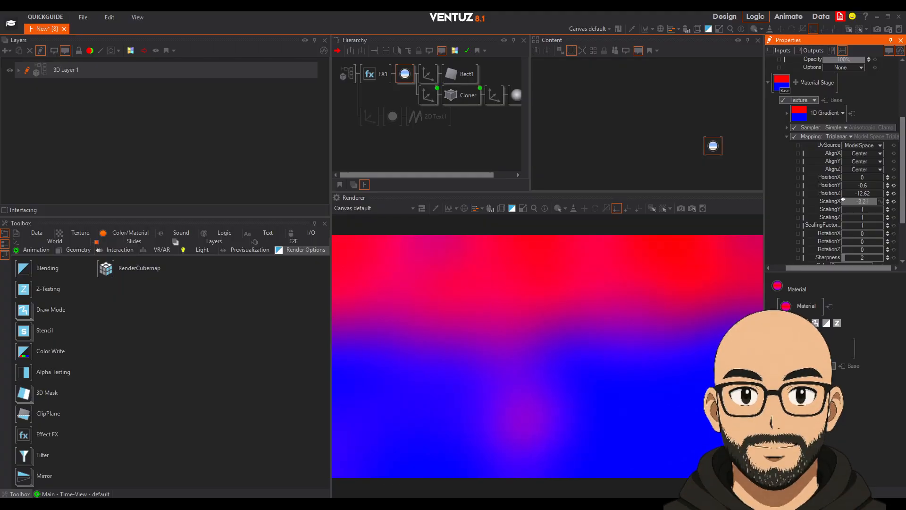
drag(862, 210, 842, 229)
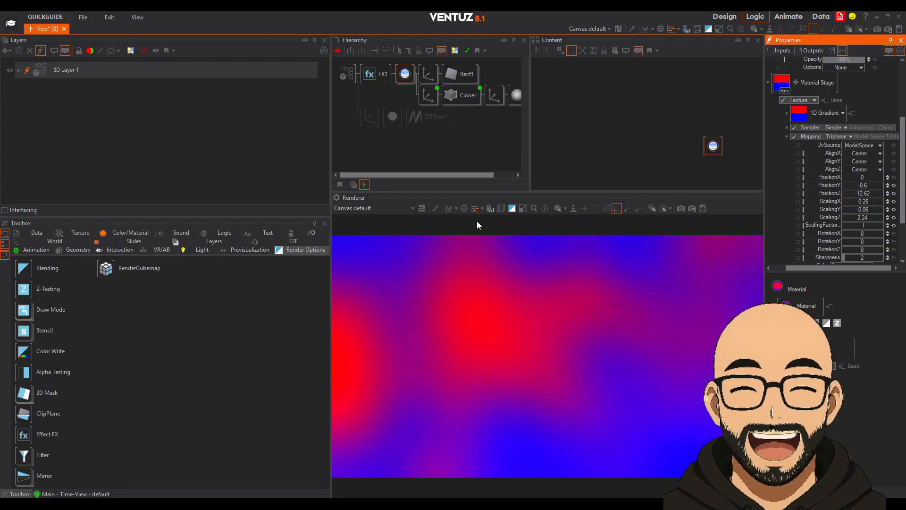
Change the shared material's 1D gradient to the plain white-to-black preset
click(841, 113)
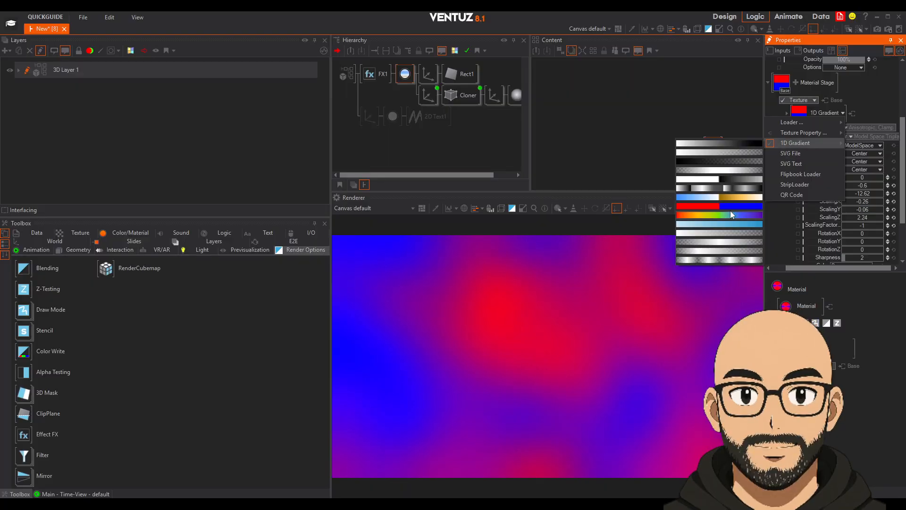
click(716, 147)
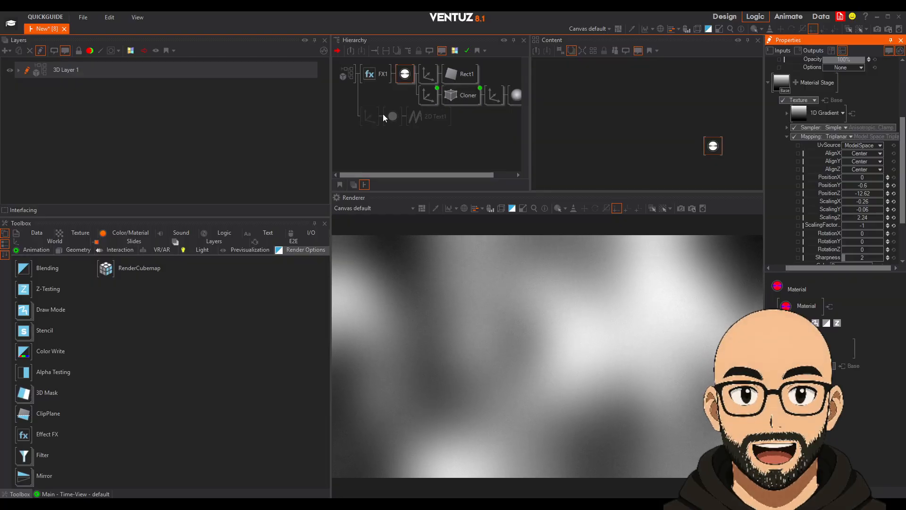
Unblock the 2D text branch and switch the background material's 1D gradient to the rainbow preset
click(373, 117)
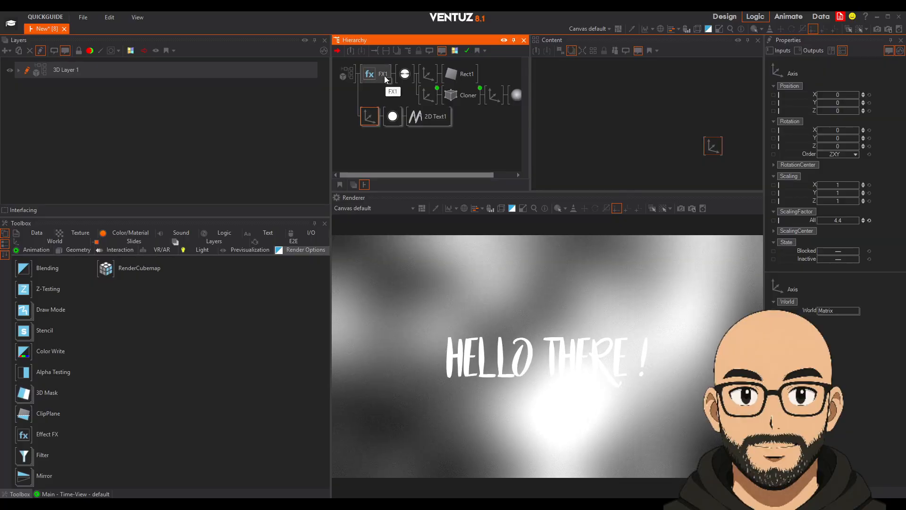
click(406, 76)
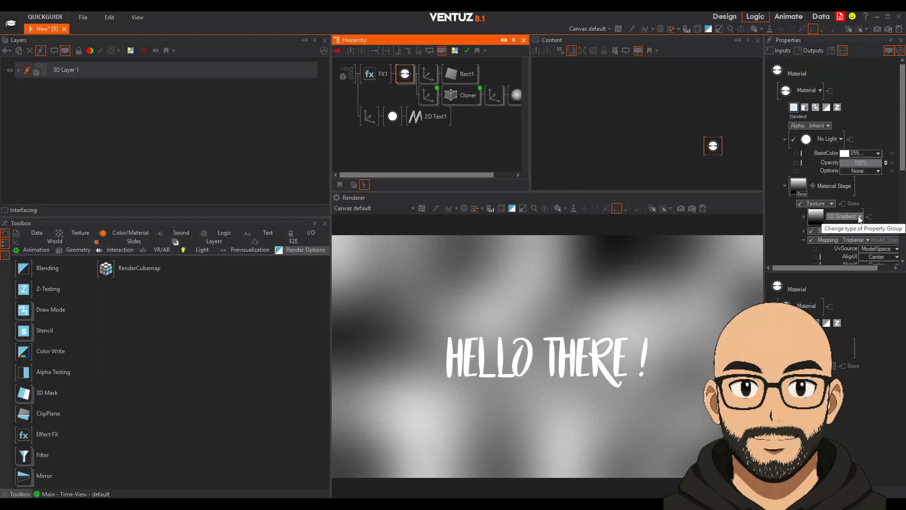
click(855, 215)
mouse_move(814, 249)
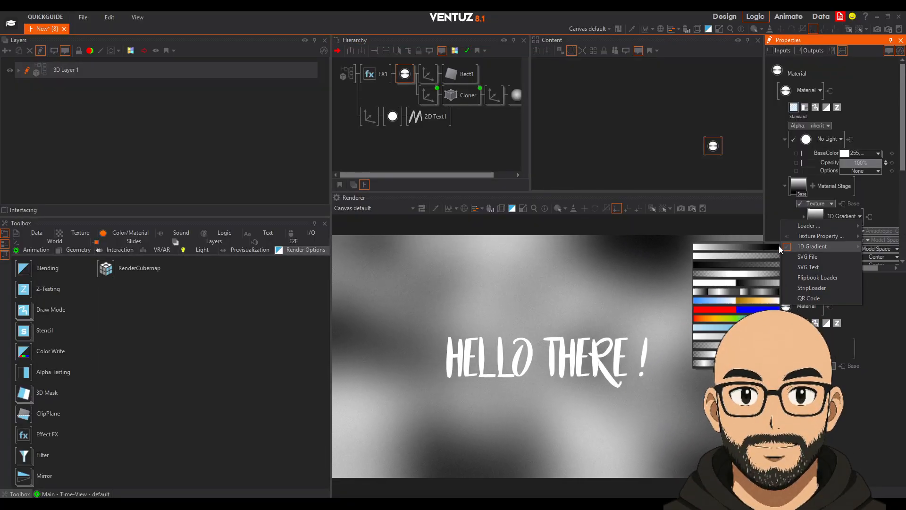
click(729, 319)
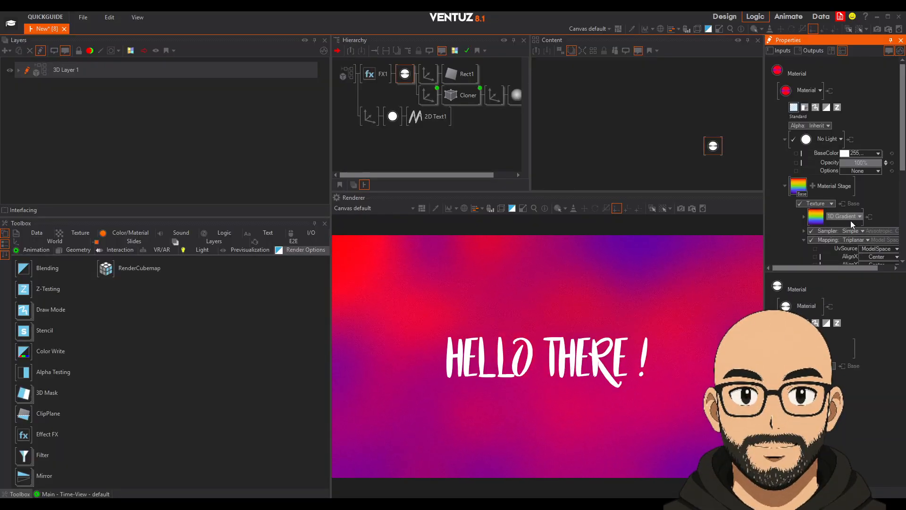
Reset the triplanar mapping's position, scaling and scaling factor to their default values
scroll(850, 220, down, 5)
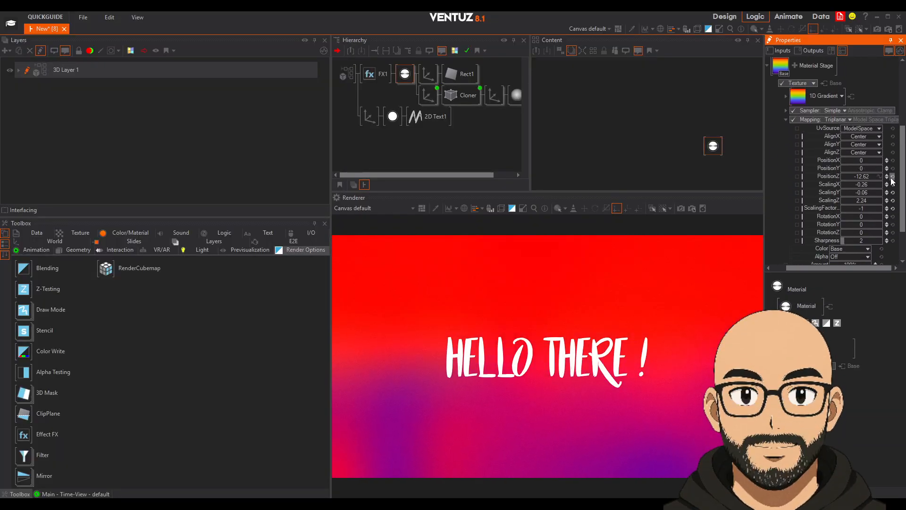
click(893, 176)
click(892, 192)
click(893, 200)
click(892, 208)
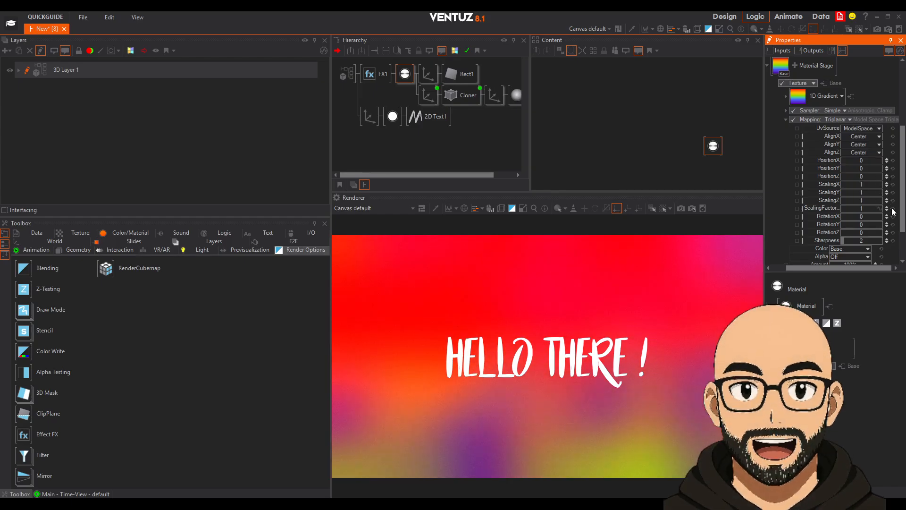
Add a Blur effect to the effect group of 3D Layer 1 instead of to the FX node
click(372, 81)
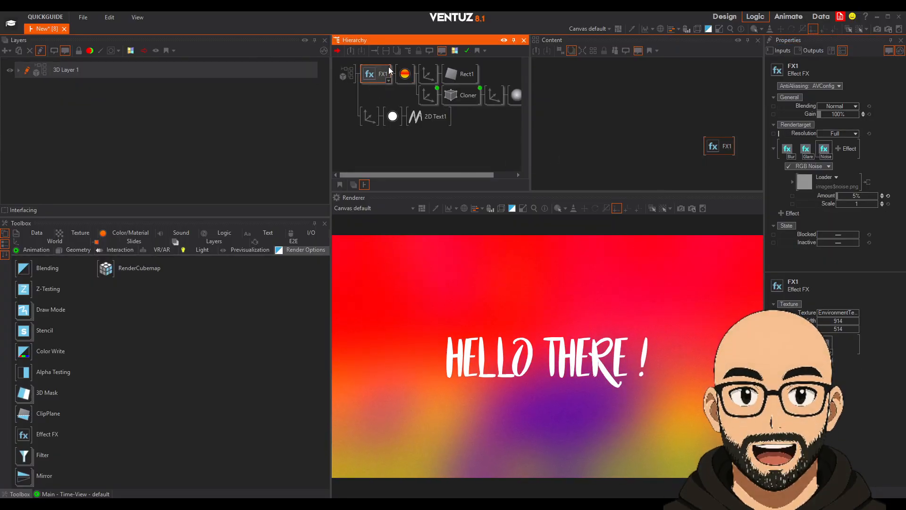
click(84, 69)
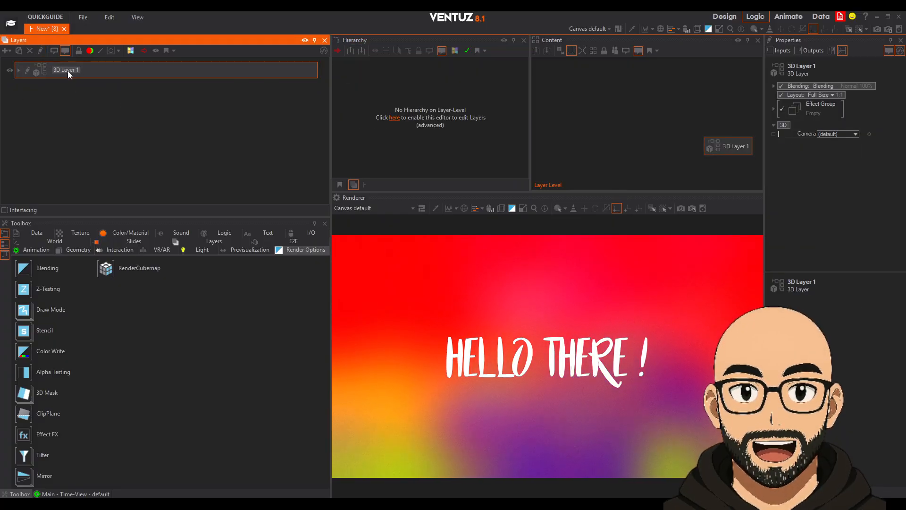
click(27, 70)
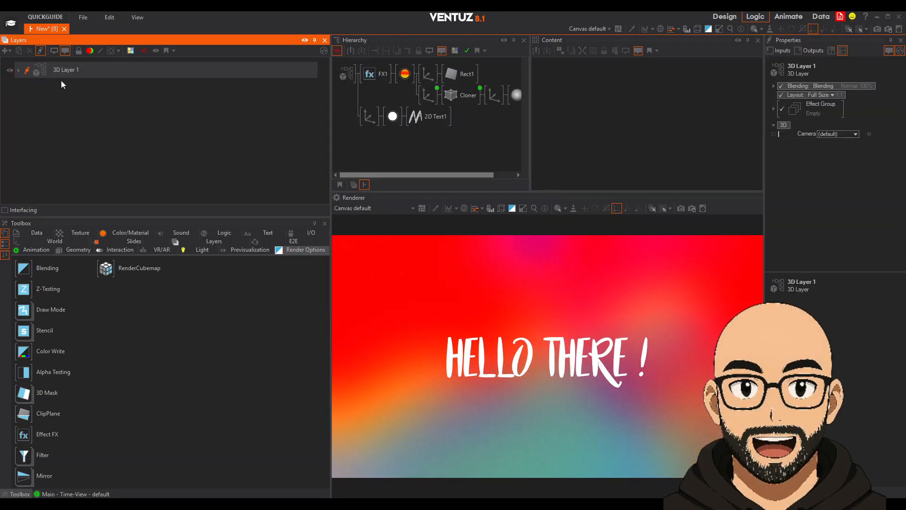
click(18, 69)
click(26, 108)
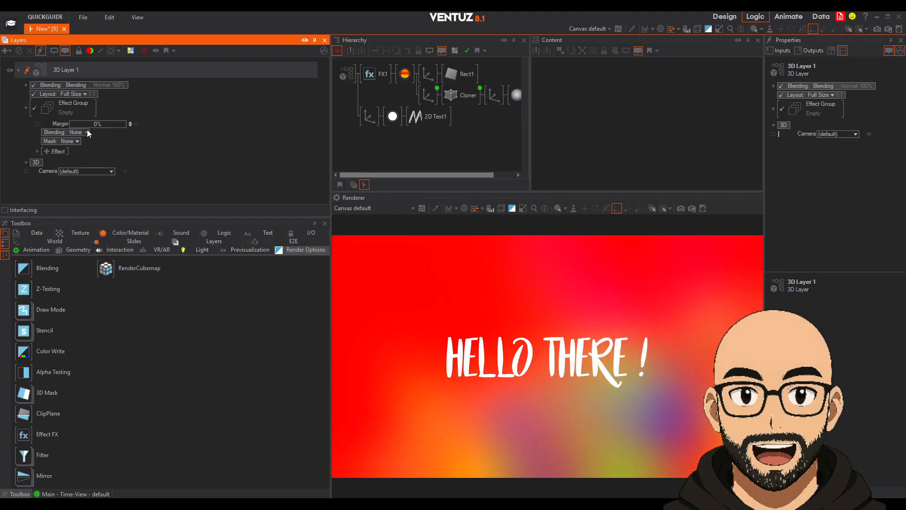
click(56, 151)
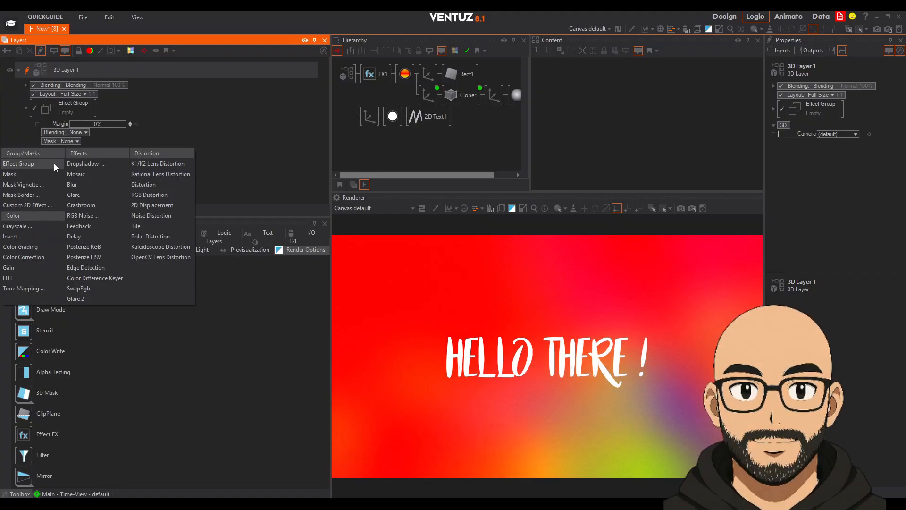
click(85, 184)
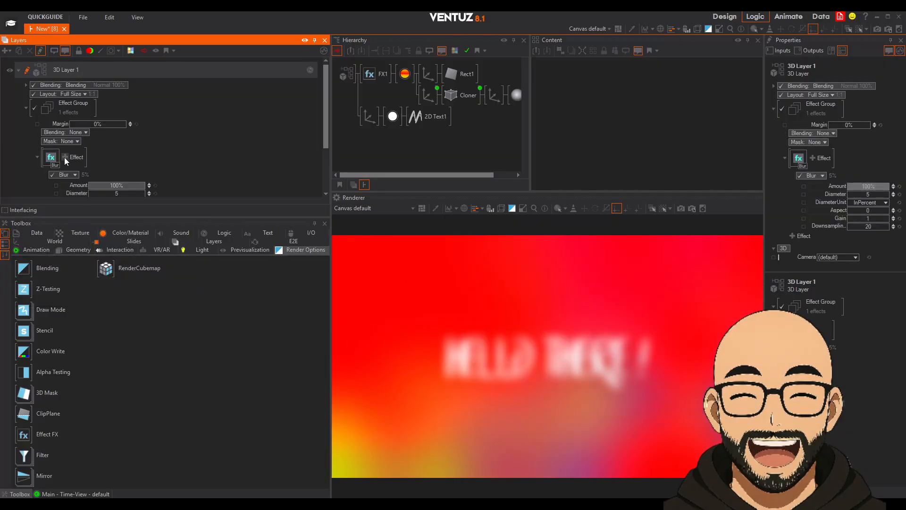
Add a Glare effect after the Blur in the layer's effect group and look through the other available effects
click(66, 160)
click(85, 195)
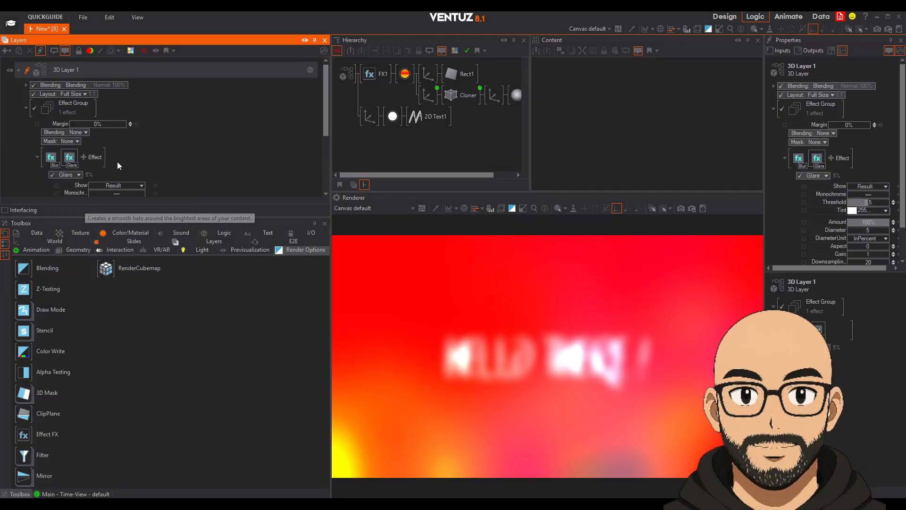
click(84, 160)
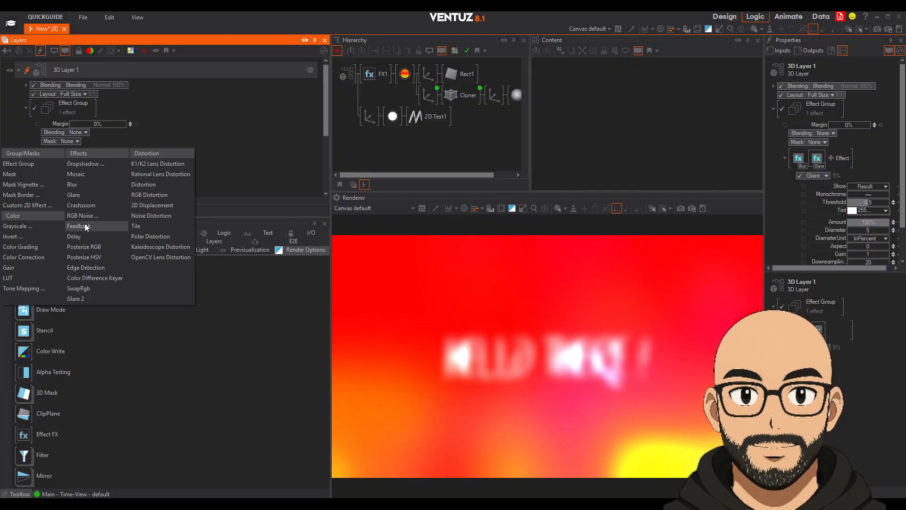
click(565, 373)
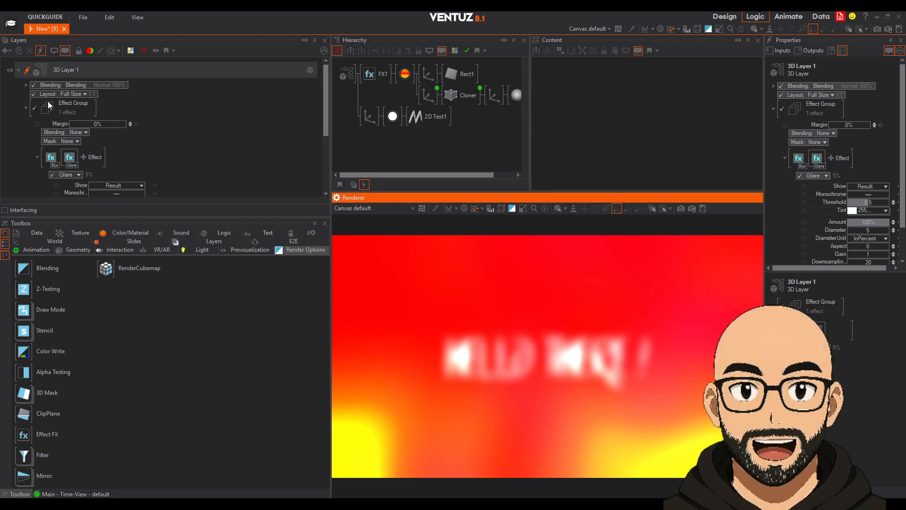
Delete the Glare and Blur effects from the effect group of 3D Layer 1
click(70, 157)
key(Delete)
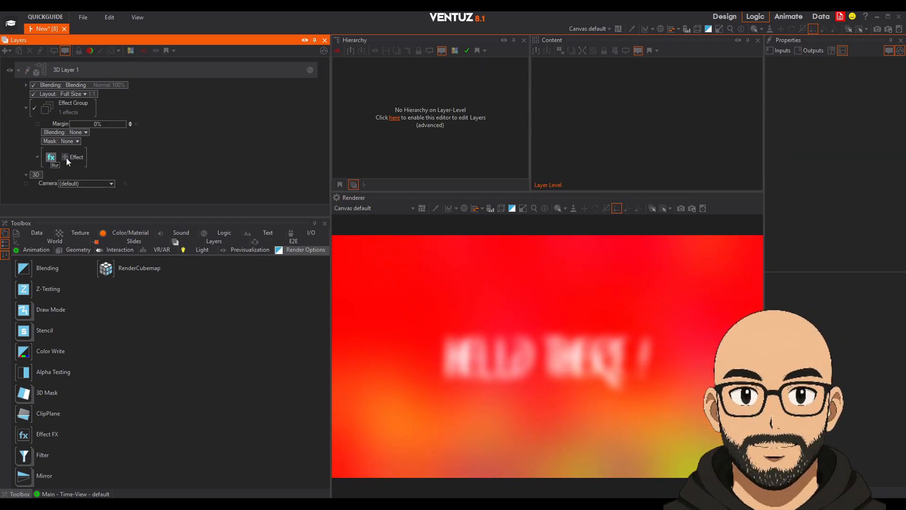
click(49, 163)
key(Delete)
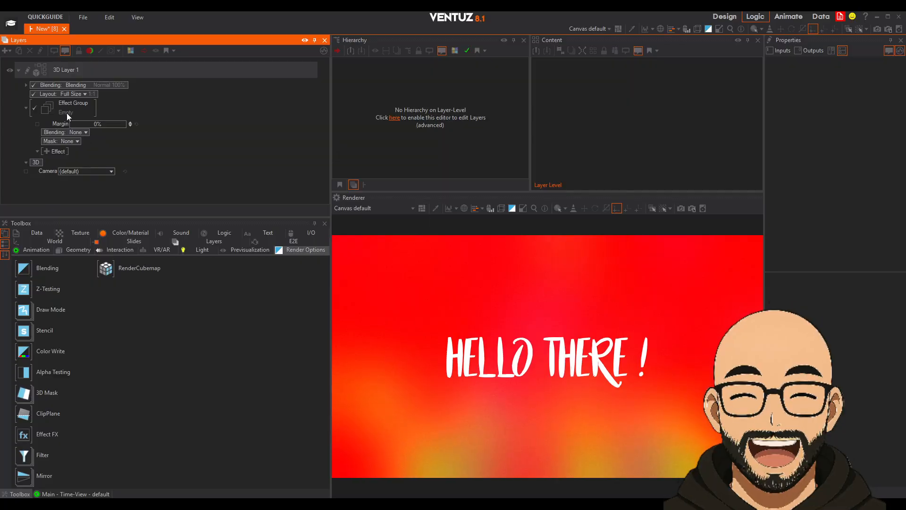
Reopen the layer's hierarchy and shift the background material's triplanar mapping to -1 in Y and -0.6 in Z
double_click(45, 69)
click(374, 70)
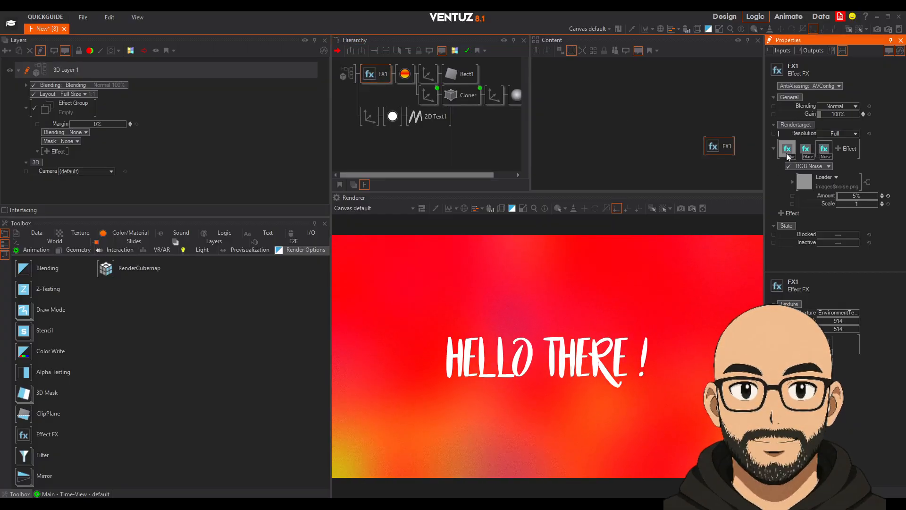
click(404, 74)
scroll(846, 174, down, 5)
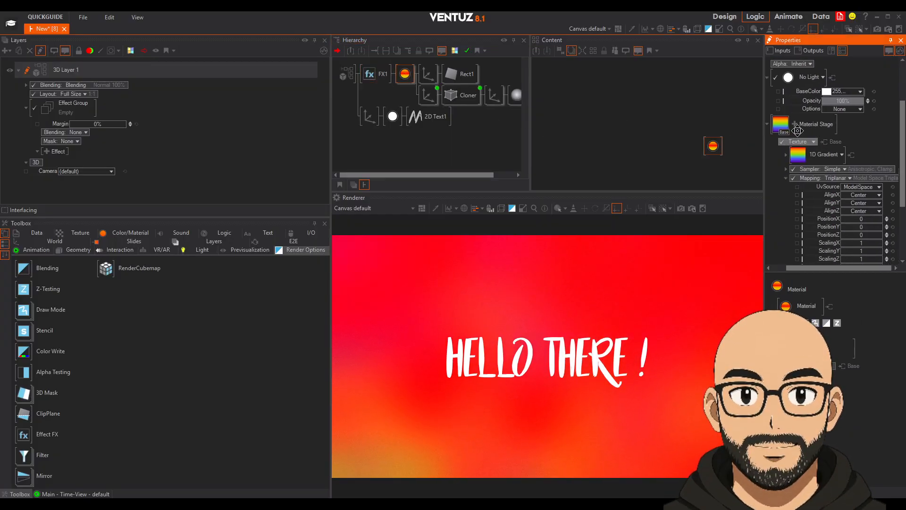
mouse_move(868, 168)
mouse_down()
mouse_move(851, 173)
mouse_move(869, 174)
mouse_up()
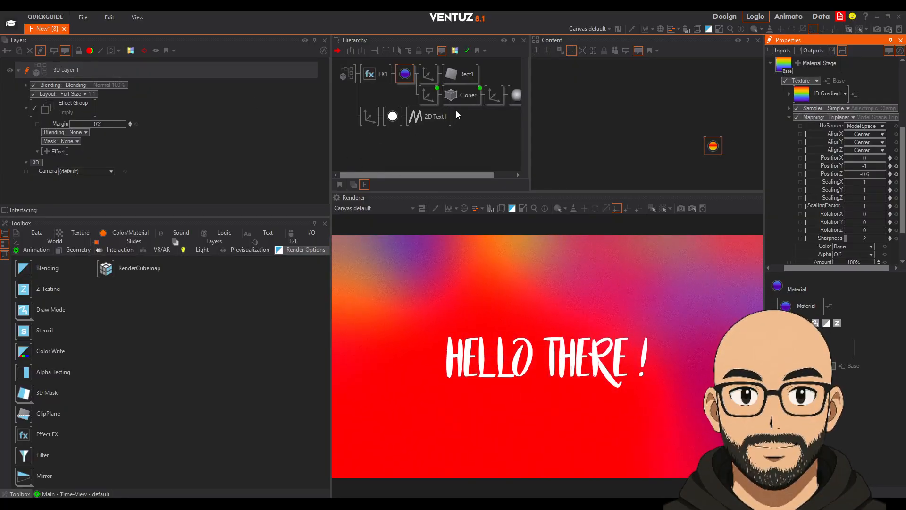
Add a Kaleidoscope Distortion effect to FX1 and move it ahead of the Blur effect
click(382, 76)
click(837, 149)
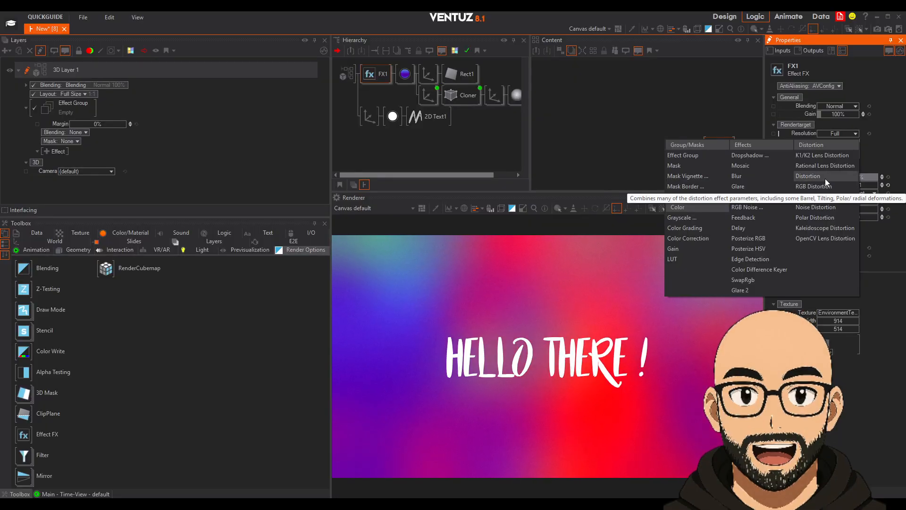
click(815, 227)
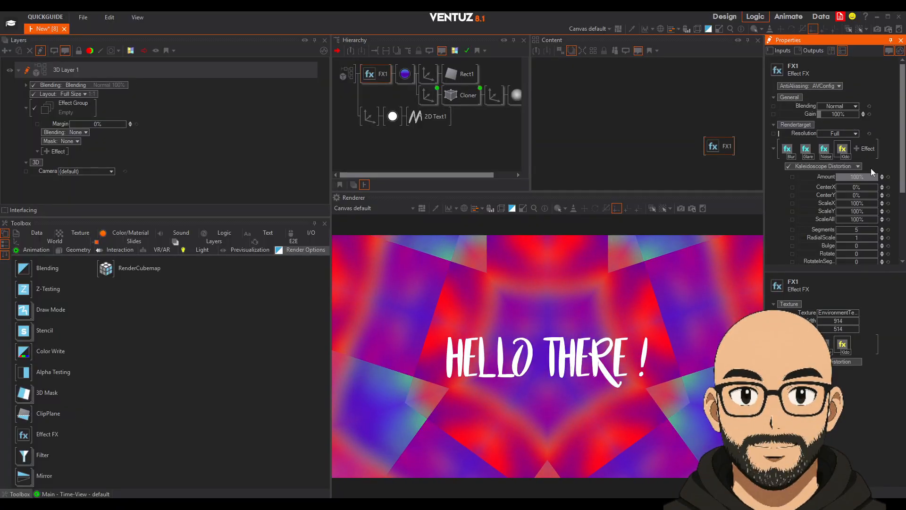
scroll(845, 190, down, 2)
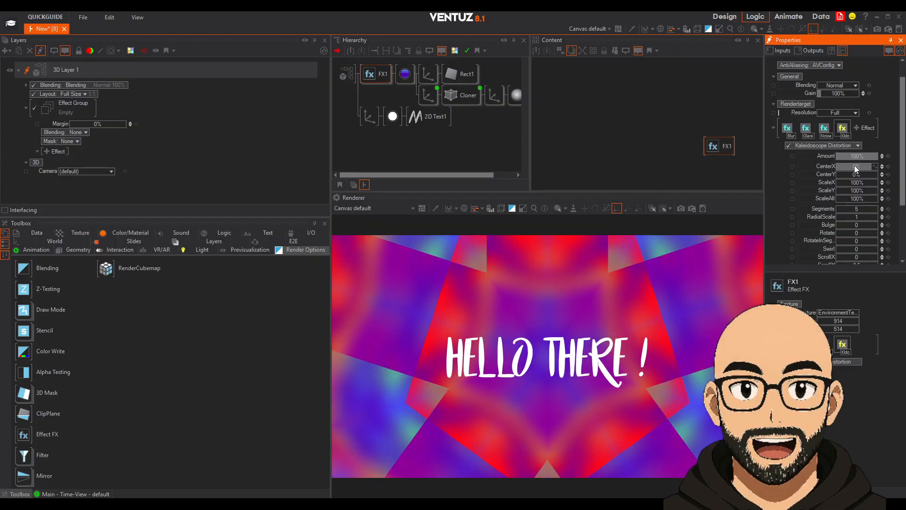
drag(843, 128, 783, 131)
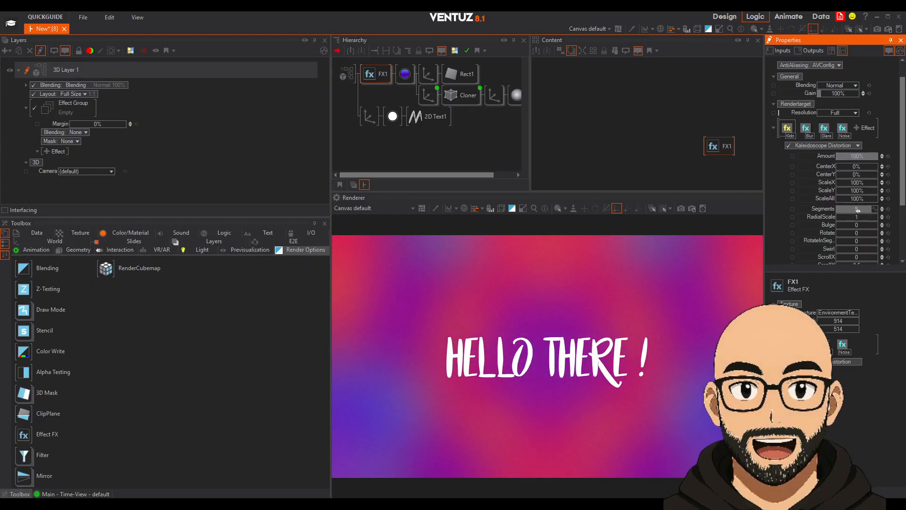
Set the Kaleidoscope Distortion to 1.46 segments, Swirl 0.936, ScrollX 0.025 and ScaleAll 193.6%
drag(836, 210, 876, 207)
drag(856, 249, 842, 252)
scroll(845, 248, down, 4)
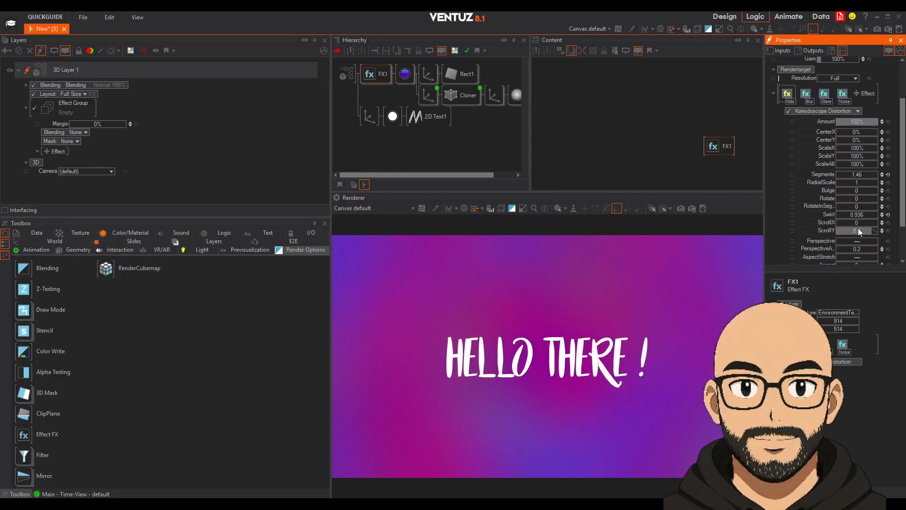
drag(877, 222, 836, 225)
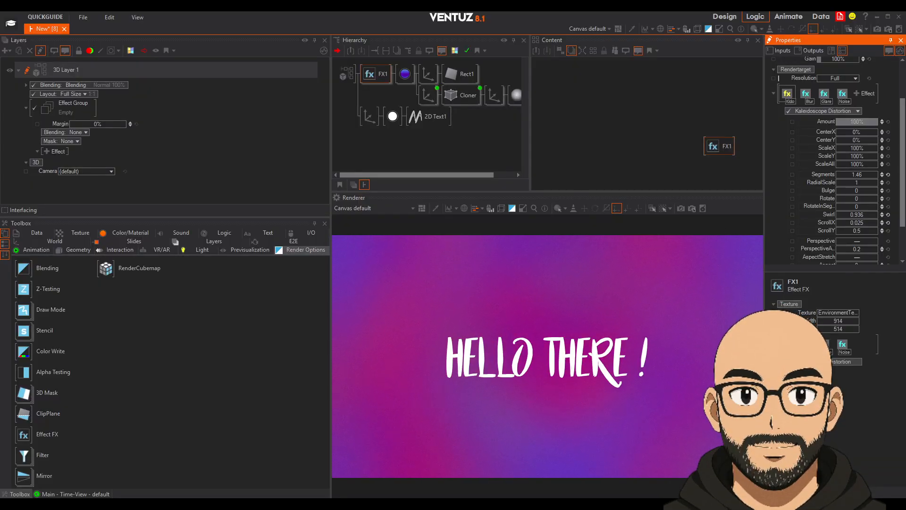
mouse_move(856, 168)
mouse_down()
mouse_move(836, 163)
mouse_move(876, 165)
mouse_move(862, 164)
mouse_up()
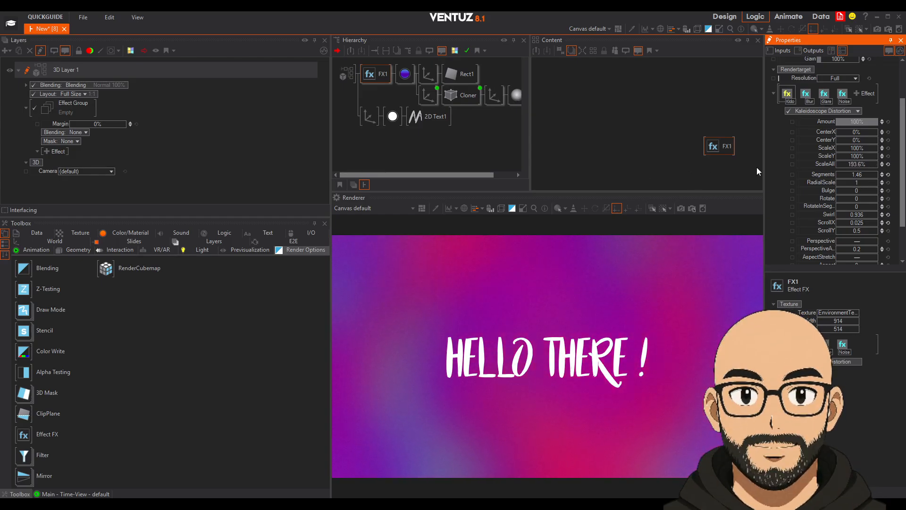
Refine the Kaleidoscope Distortion with ScaleAll at 168.9% and ScrollX at 1.418, keeping it first in the effect order
drag(806, 97, 790, 97)
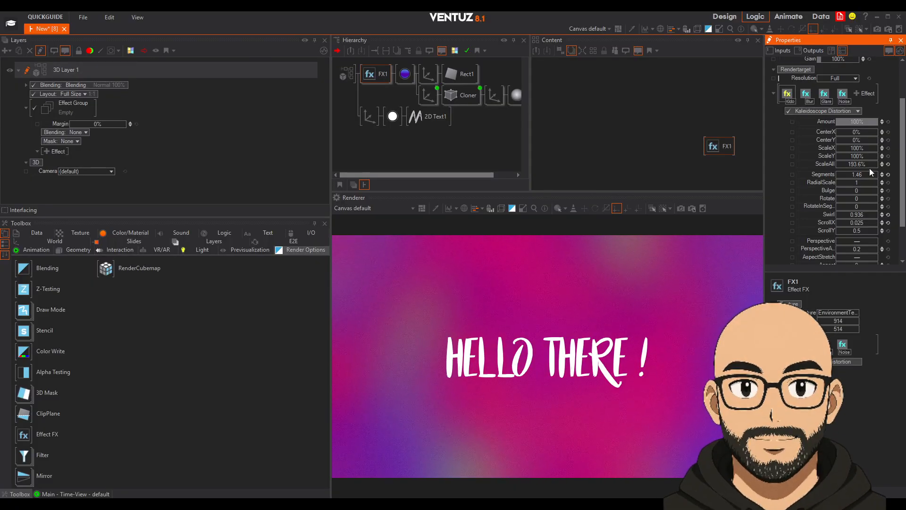
mouse_move(853, 163)
mouse_down()
mouse_move(876, 162)
mouse_move(840, 165)
mouse_up()
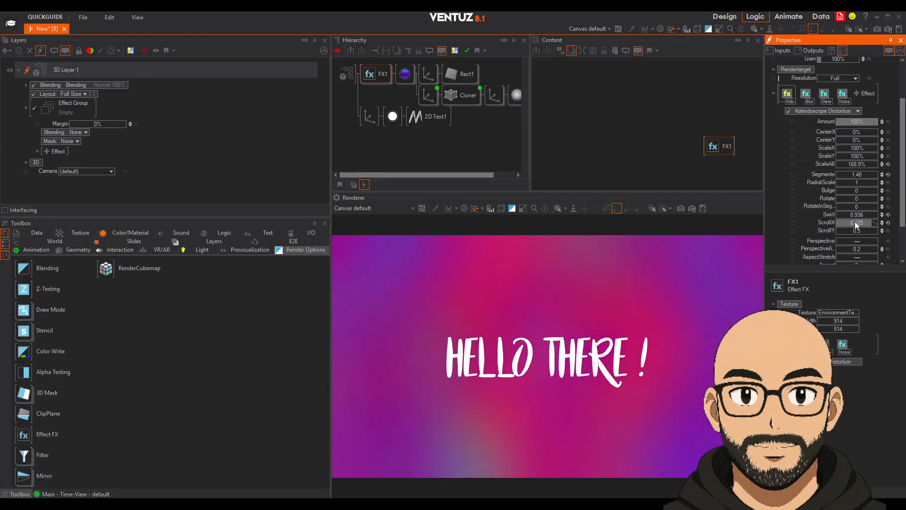
drag(860, 220, 879, 223)
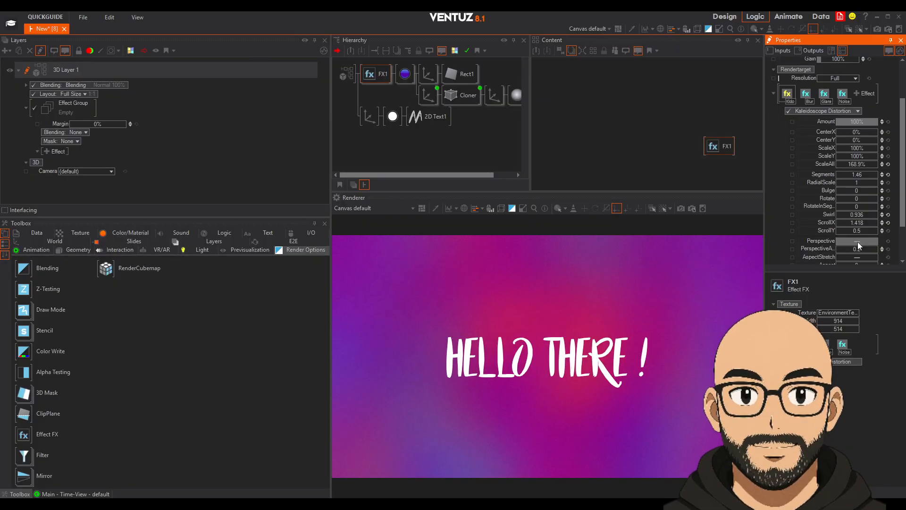
Open the triplanar mapping properties of the shared background material
click(404, 74)
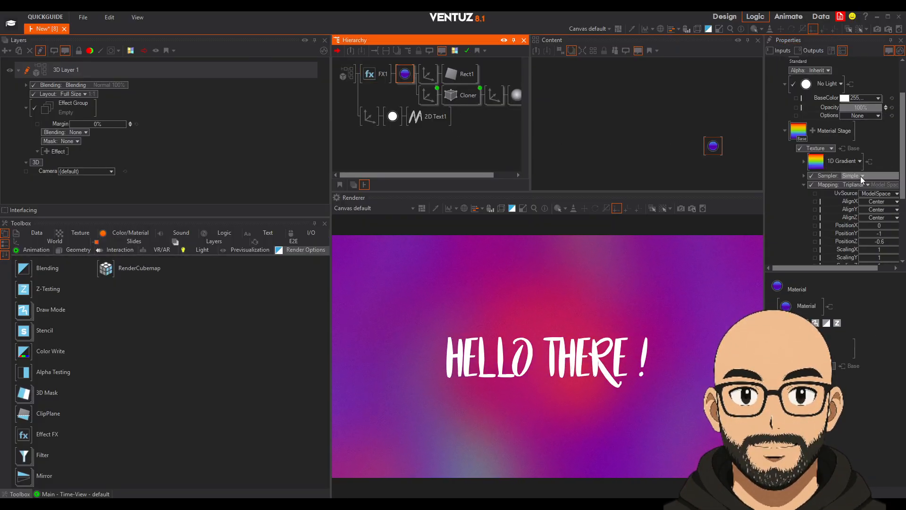
scroll(845, 179, down, 1)
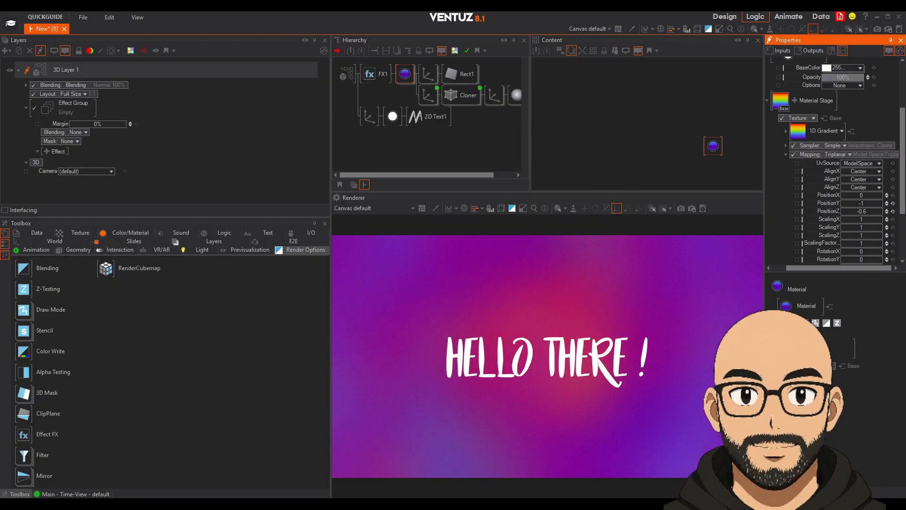